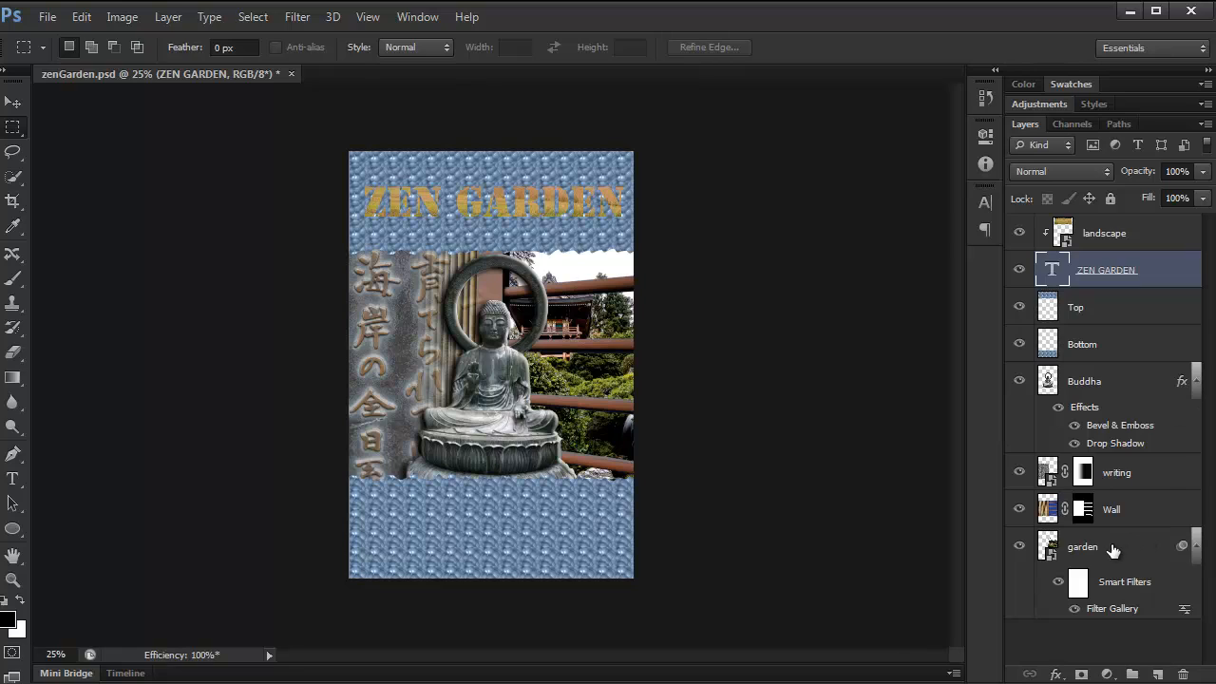
Review the Bevel & Emboss and Drop Shadow settings applied to the Buddha layer.
{"action": "left_click", "coordinate": [1104, 385]}
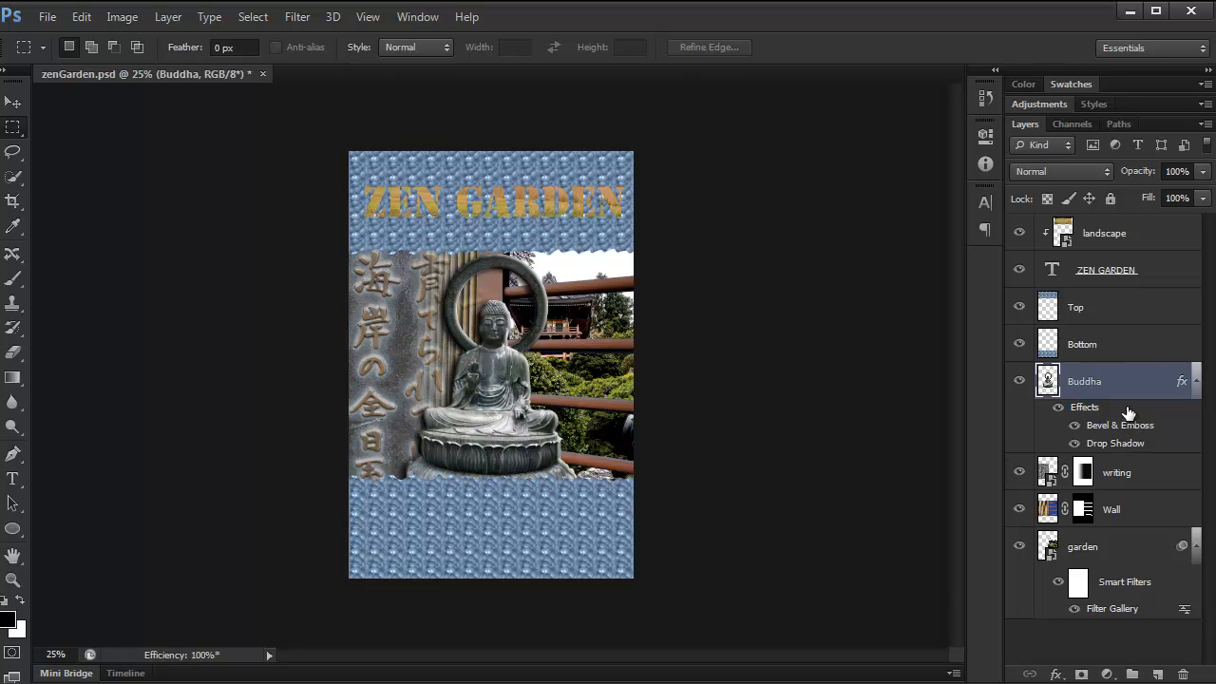
{"action": "double_click", "coordinate": [1127, 406]}
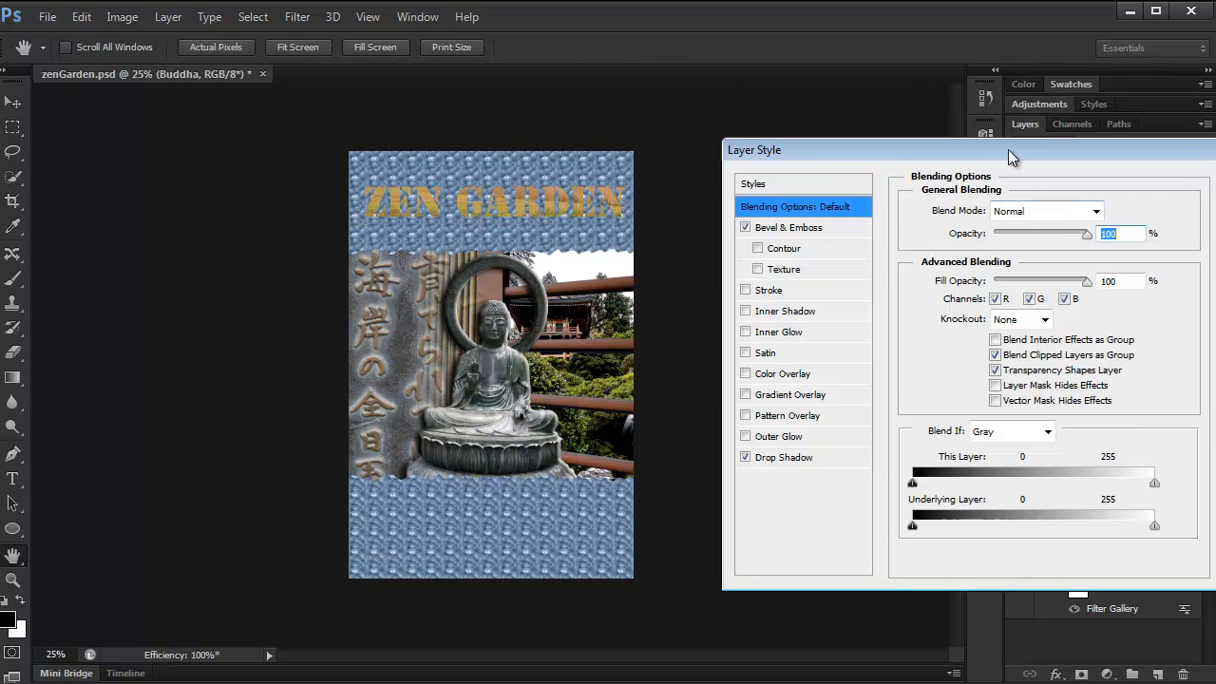
{"action": "left_click_drag", "start_coordinate": [1008, 149], "coordinate": [825, 170]}
{"action": "left_click", "coordinate": [598, 248]}
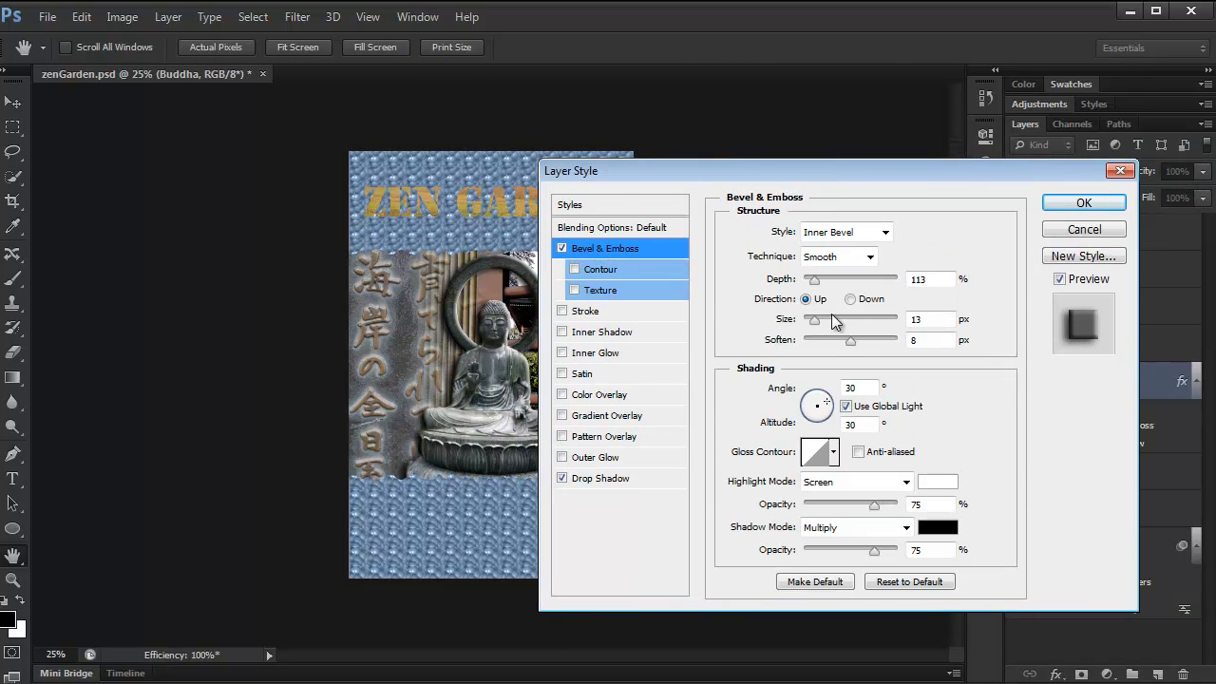
{"action": "left_click_drag", "start_coordinate": [732, 176], "coordinate": [811, 160]}
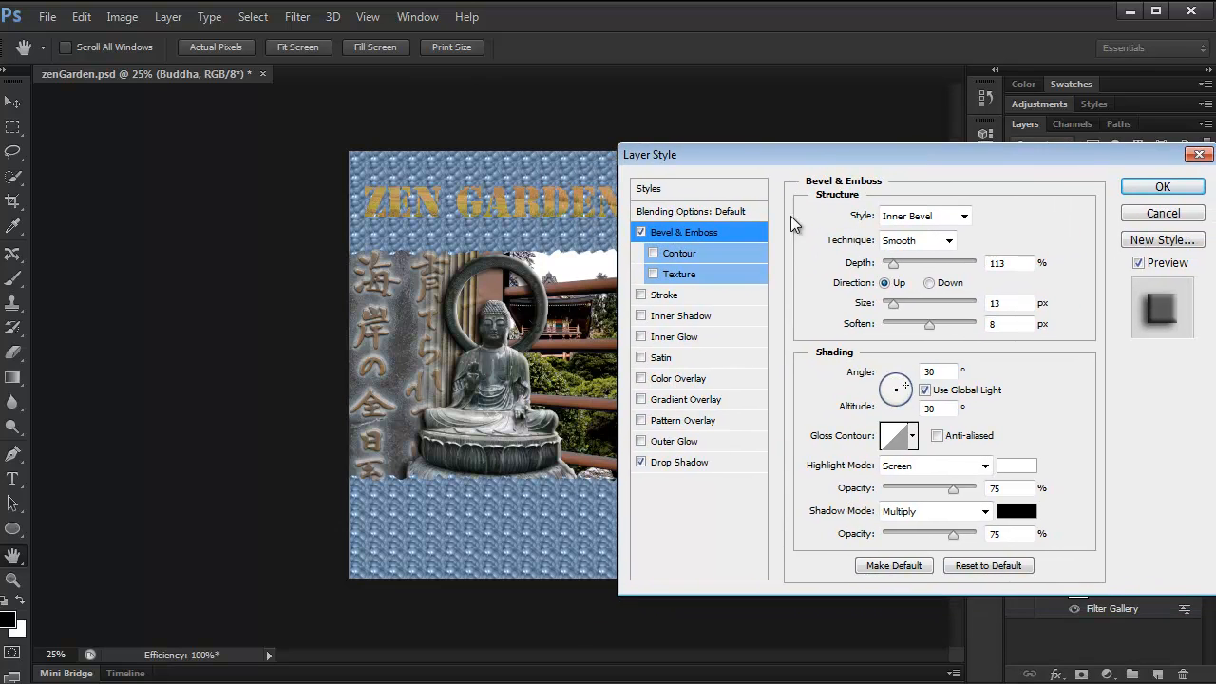
{"action": "left_click", "coordinate": [1138, 263]}
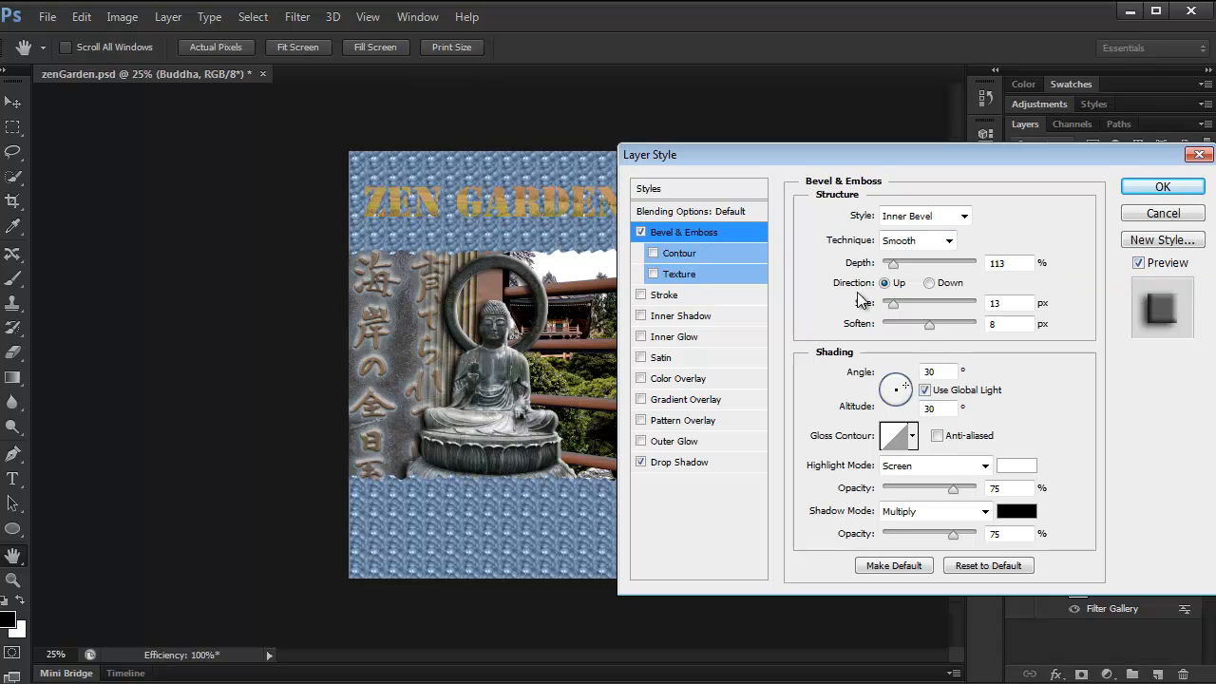
{"action": "left_click", "coordinate": [697, 459]}
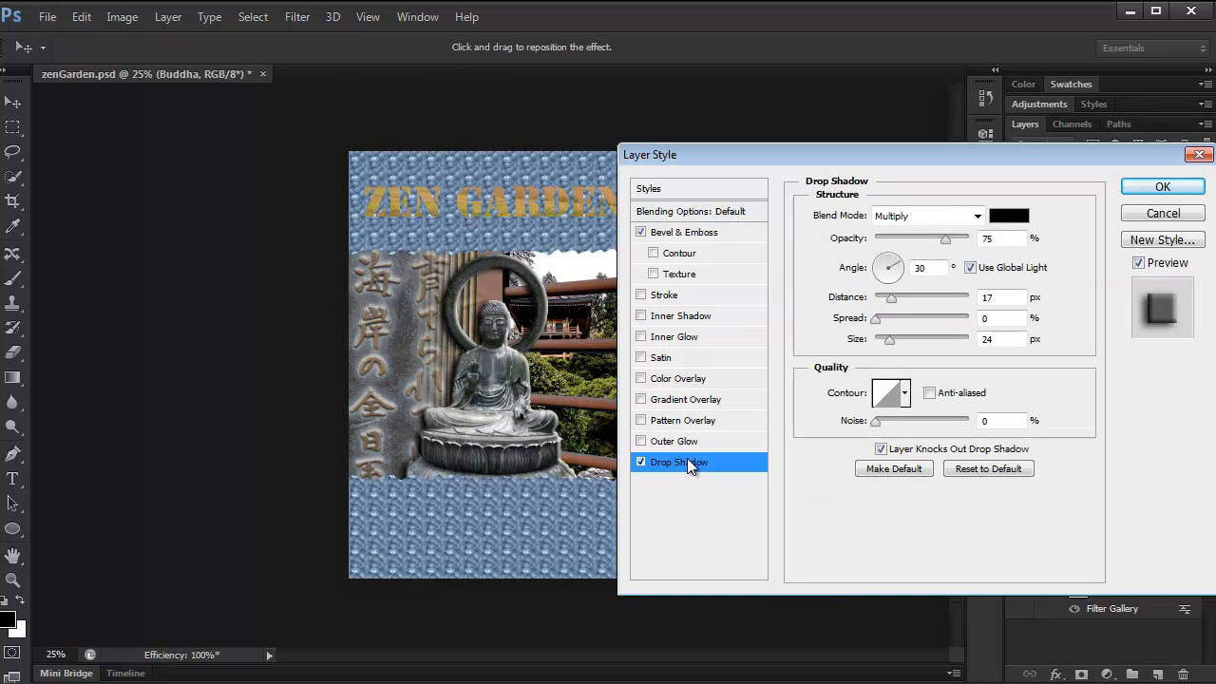
{"action": "left_click", "coordinate": [1161, 188]}
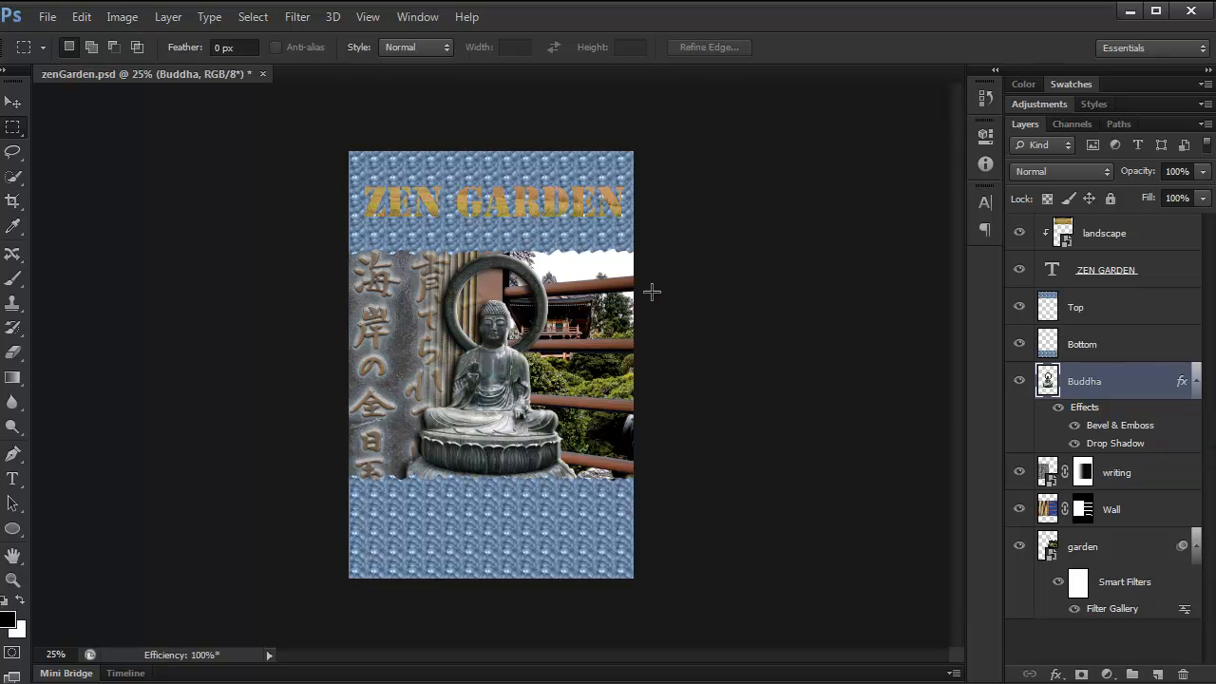
Copy the Buddha layer's entire layer style and paste it onto the ZEN GARDEN text layer.
{"action": "key", "text": "ctrl+plus"}
{"action": "key", "text": "ctrl+plus"}
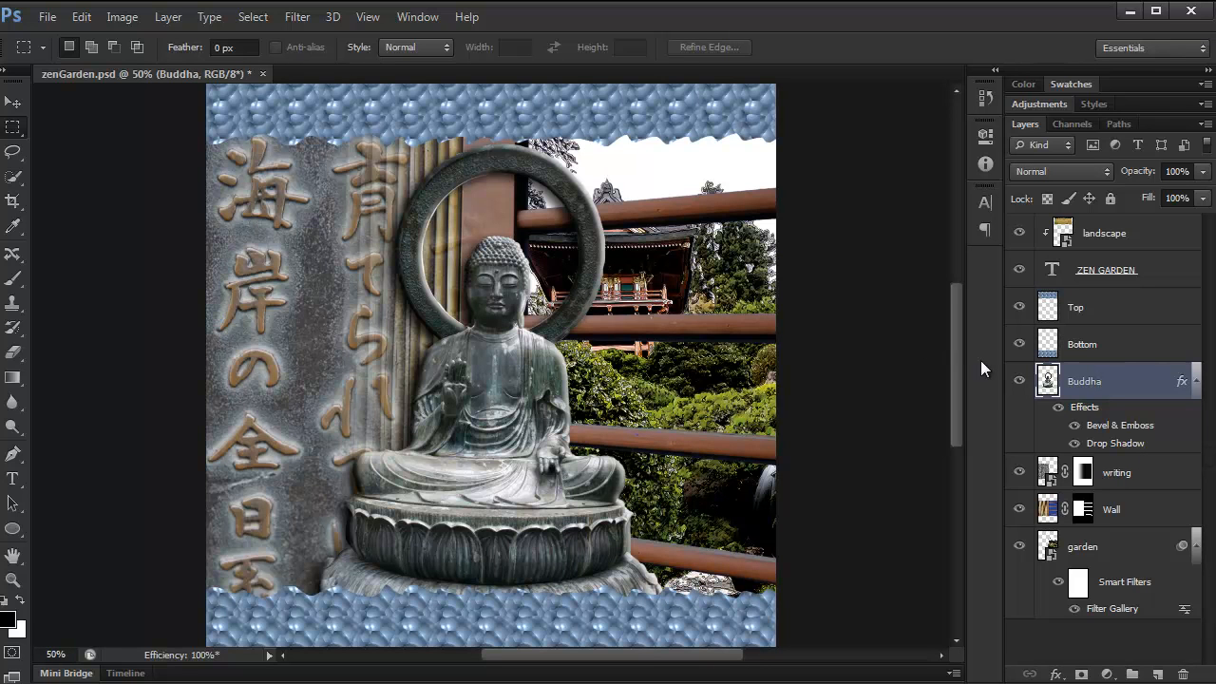
{"action": "left_click_drag", "start_coordinate": [960, 370], "coordinate": [953, 335]}
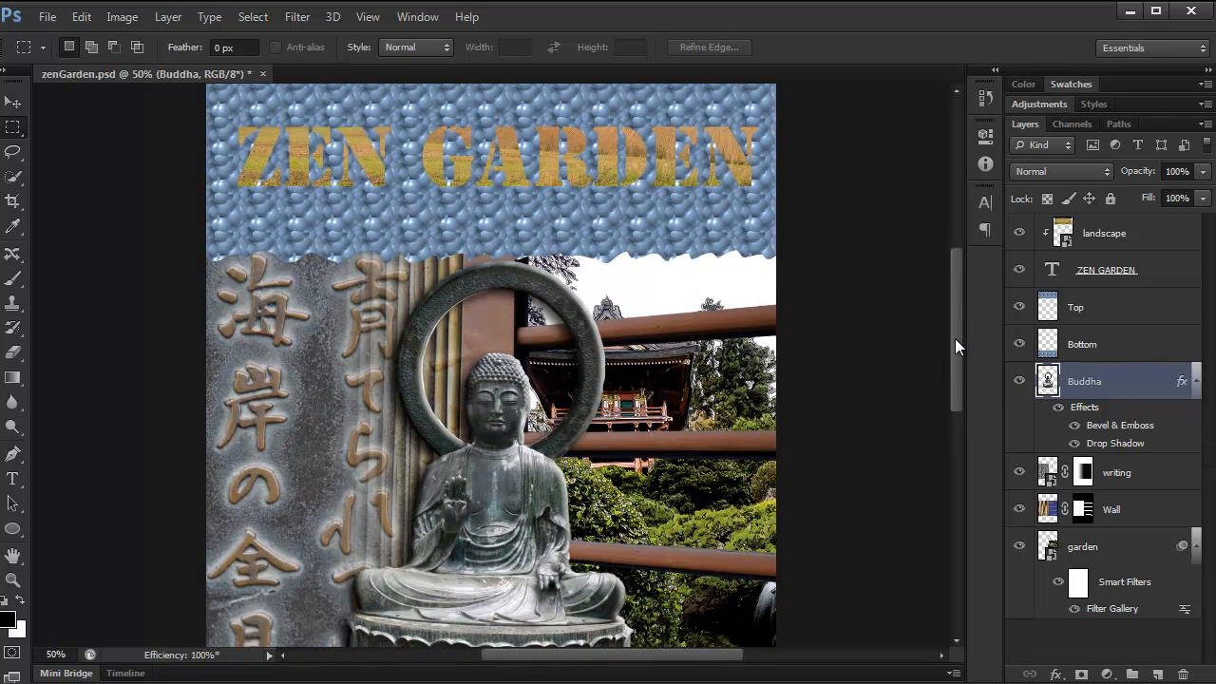
{"action": "right_click", "coordinate": [1143, 428]}
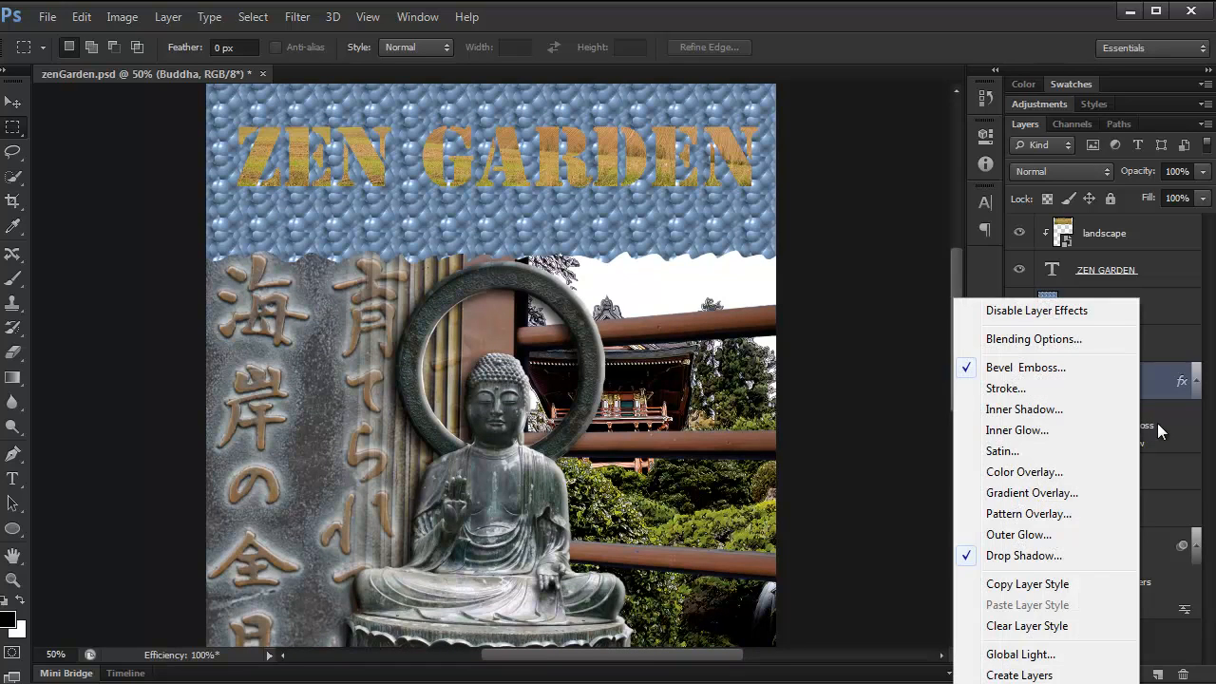
{"action": "left_click", "coordinate": [1052, 585]}
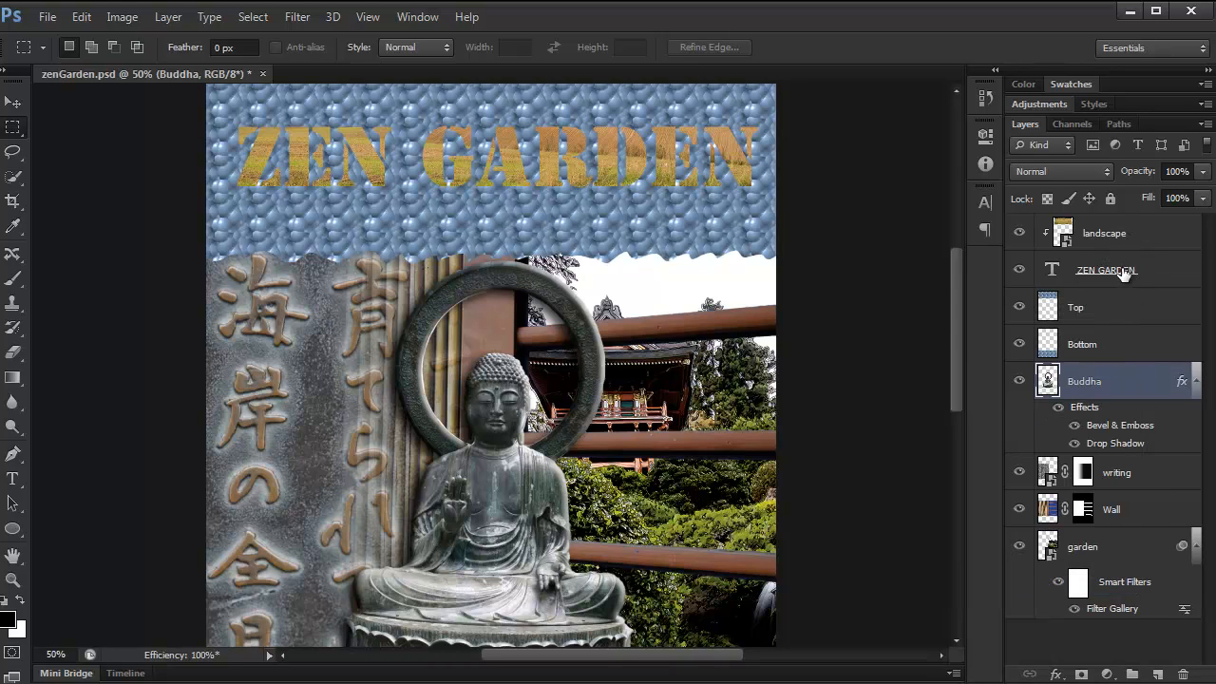
{"action": "left_click", "coordinate": [1157, 270]}
{"action": "right_click", "coordinate": [1156, 270]}
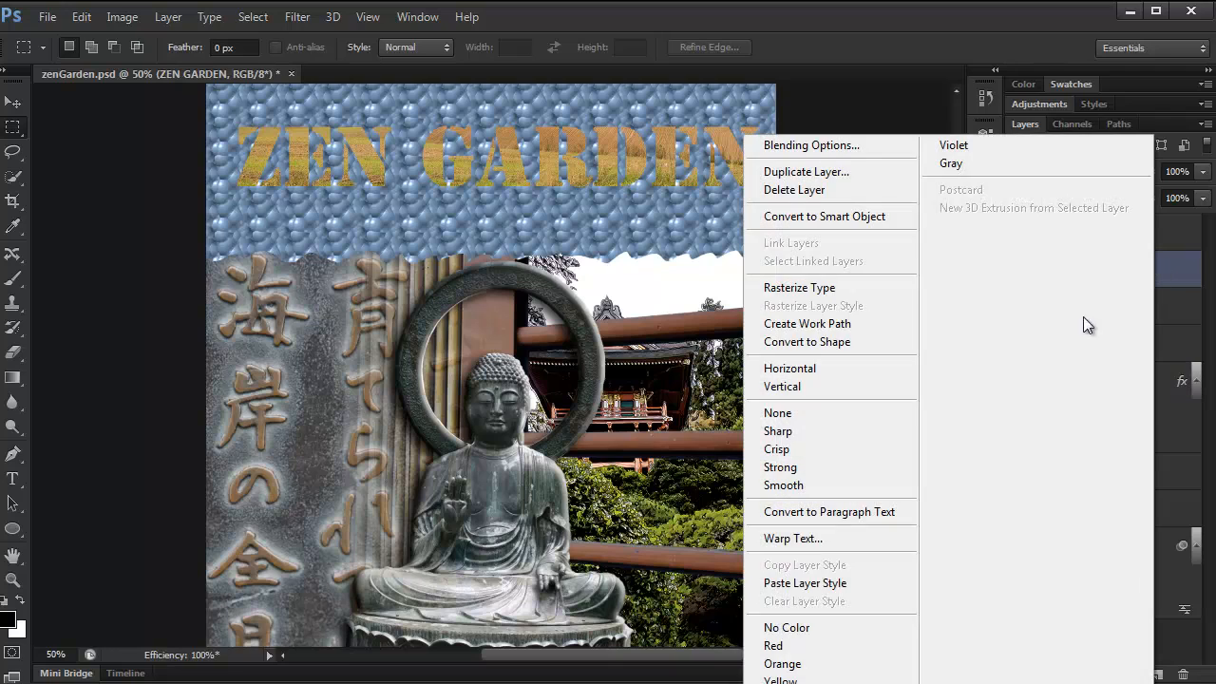
{"action": "left_click", "coordinate": [827, 584]}
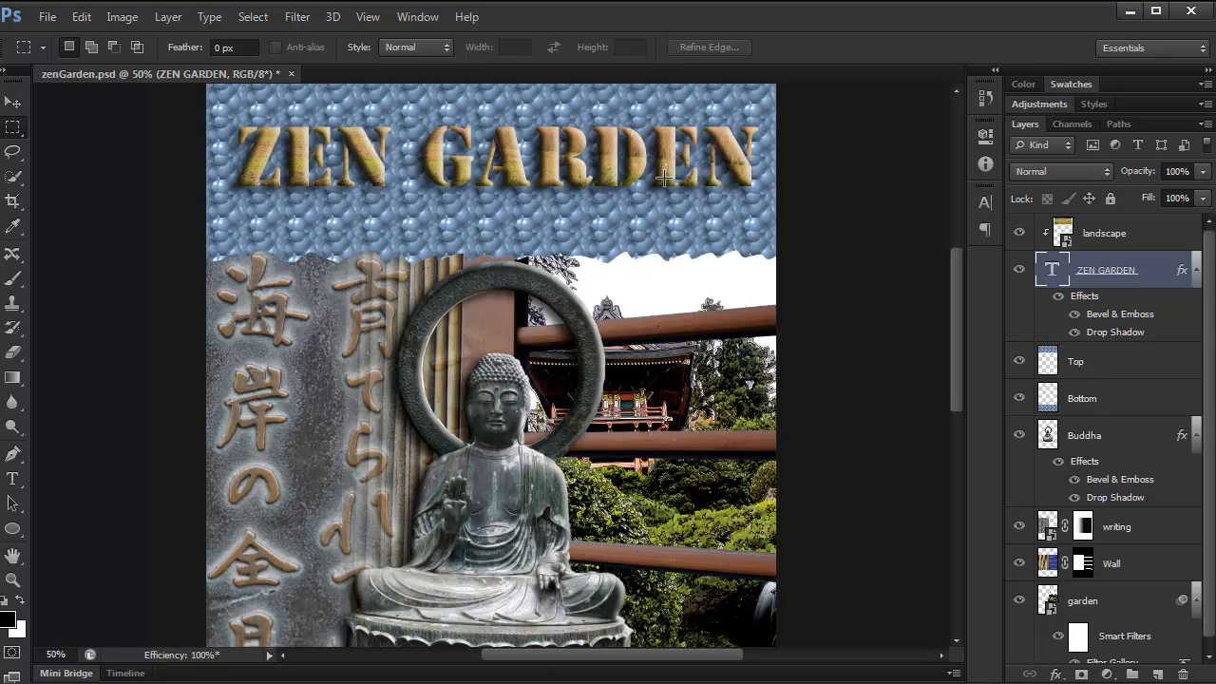
Undo pasting the layer style onto the ZEN GARDEN text layer.
{"action": "left_click", "coordinate": [85, 18]}
{"action": "left_click", "coordinate": [104, 73]}
{"action": "left_click", "coordinate": [82, 18]}
{"action": "left_click", "coordinate": [82, 18]}
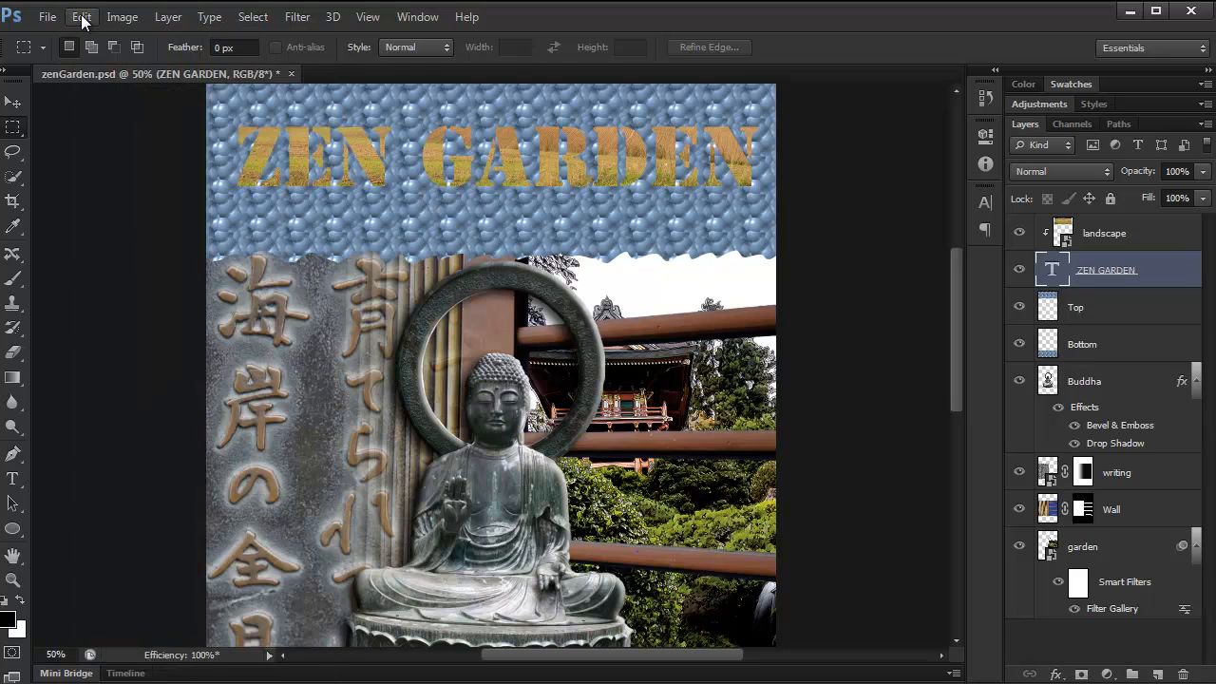
Copy the Bevel & Emboss and Drop Shadow effects one at a time from the Buddha layer onto the ZEN GARDEN layer.
{"action": "left_click", "coordinate": [1128, 387]}
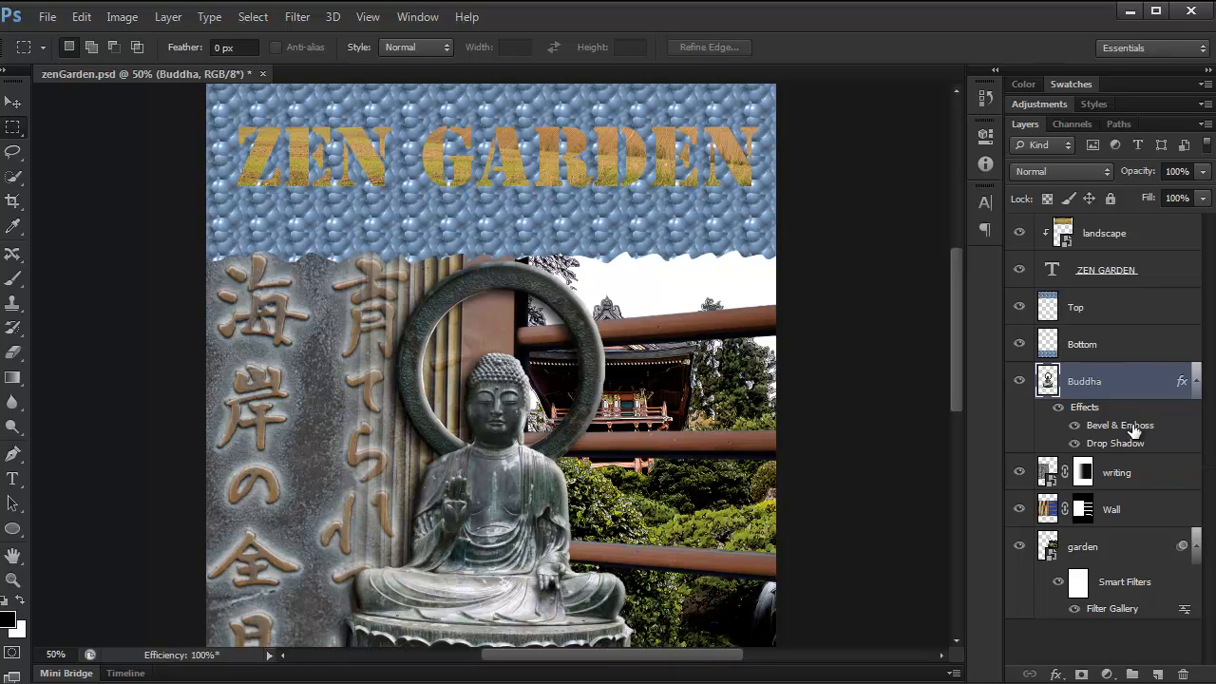
{"action": "left_click_drag", "start_coordinate": [1133, 431], "coordinate": [1156, 277]}
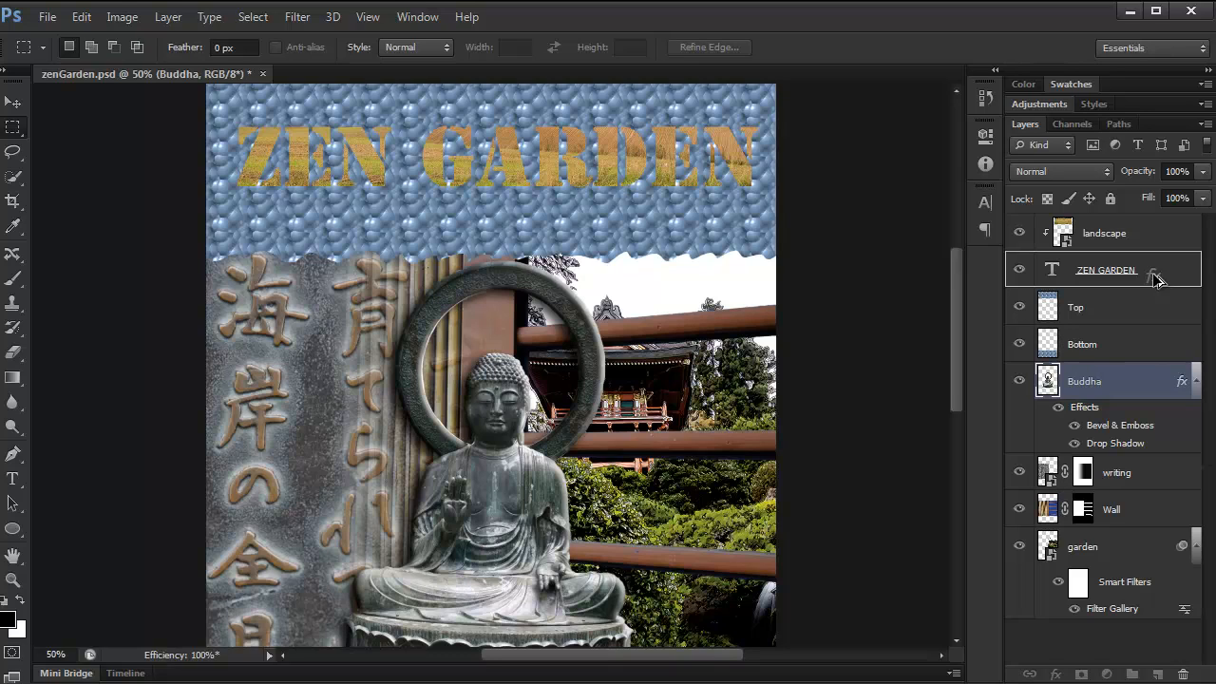
{"action": "left_click_drag", "start_coordinate": [1155, 278], "coordinate": [1155, 281]}
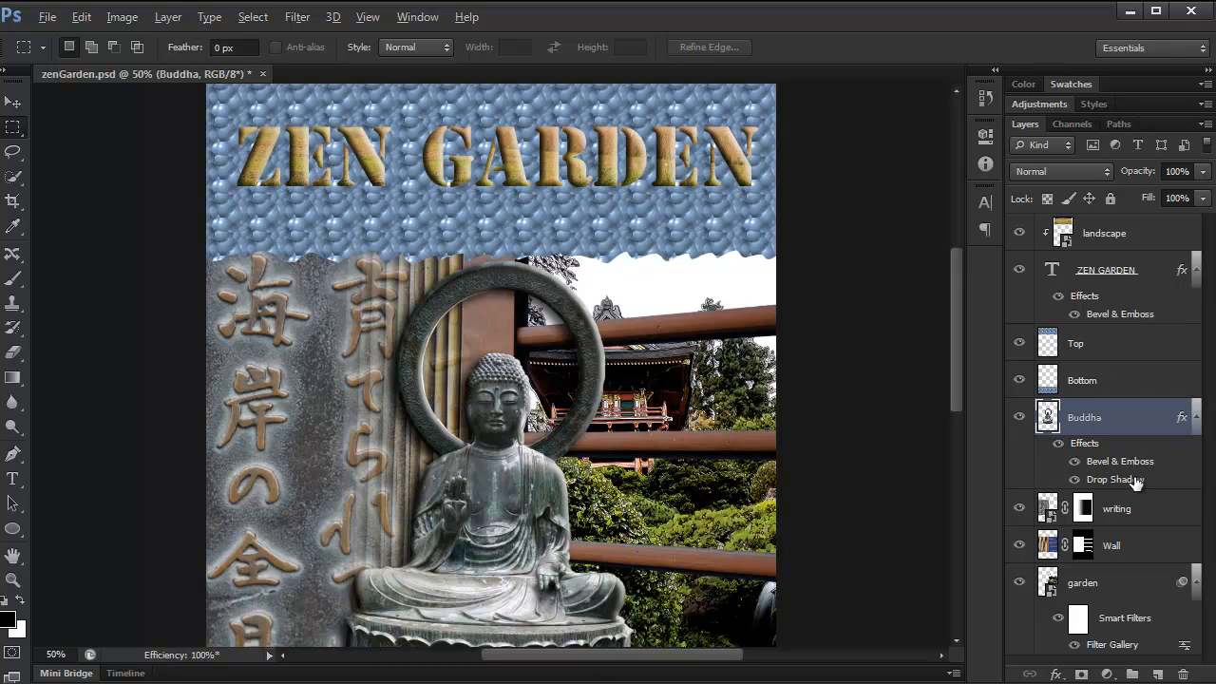
{"action": "left_click_drag", "start_coordinate": [1135, 481], "coordinate": [1150, 289]}
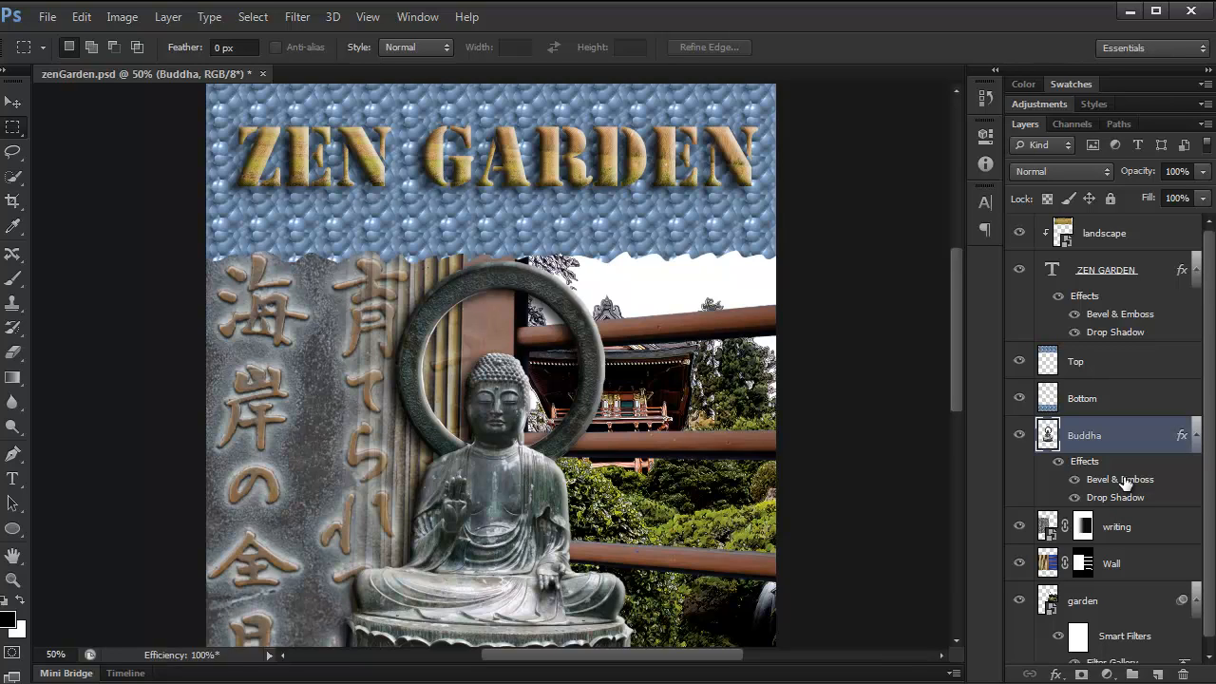
Create a new document 800 pixels wide and 400 pixels high with Background Contents set to Background Color.
{"action": "left_click", "coordinate": [47, 18]}
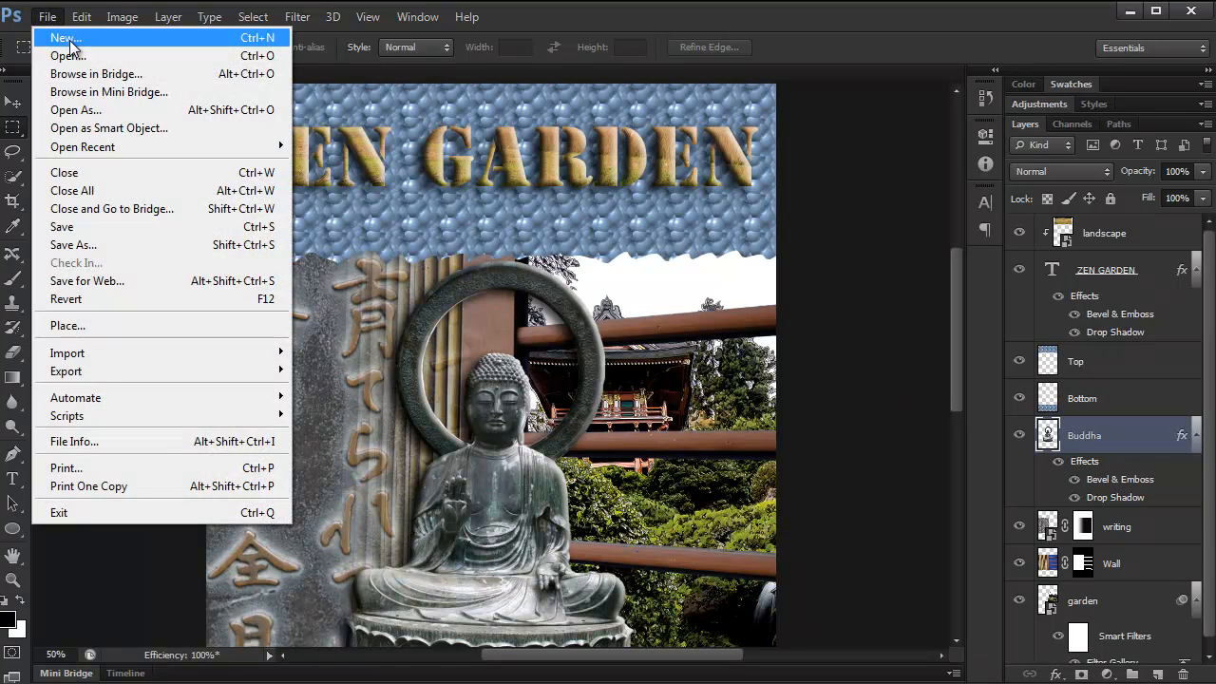
{"action": "left_click", "coordinate": [70, 42]}
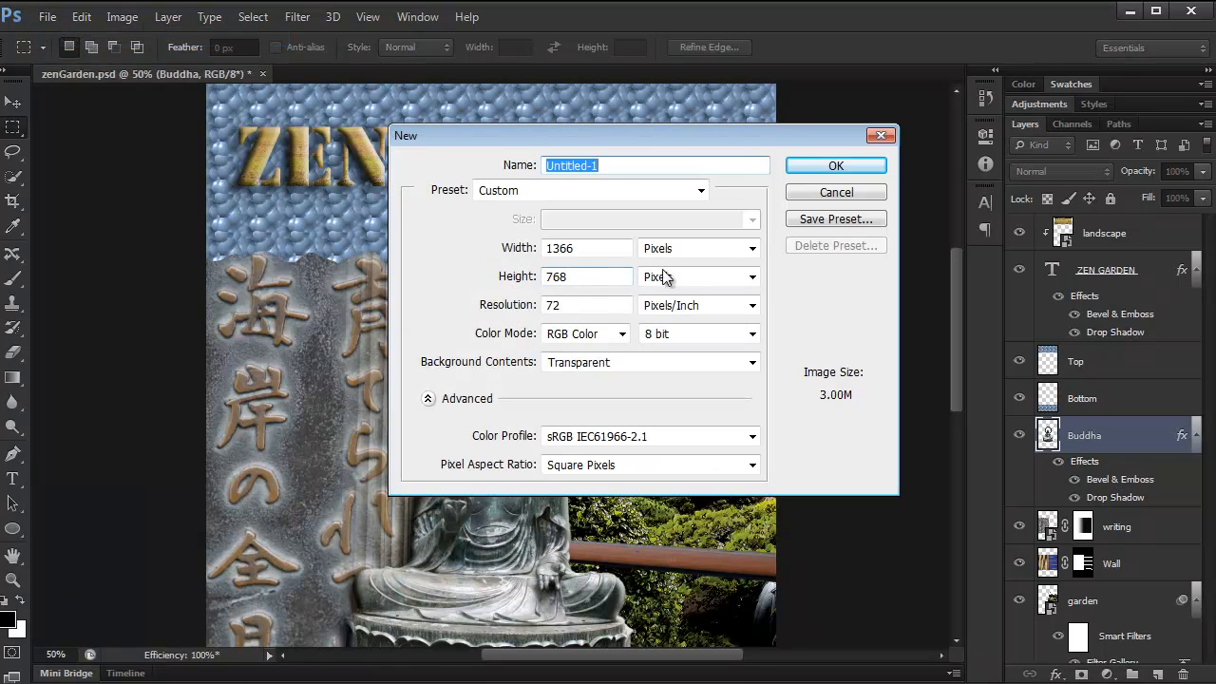
{"action": "double_click", "coordinate": [593, 248]}
{"action": "type", "text": "800"}
{"action": "key", "text": "Tab"}
{"action": "key", "text": "Tab"}
{"action": "type", "text": "4000"}
{"action": "key", "text": "BackSpace"}
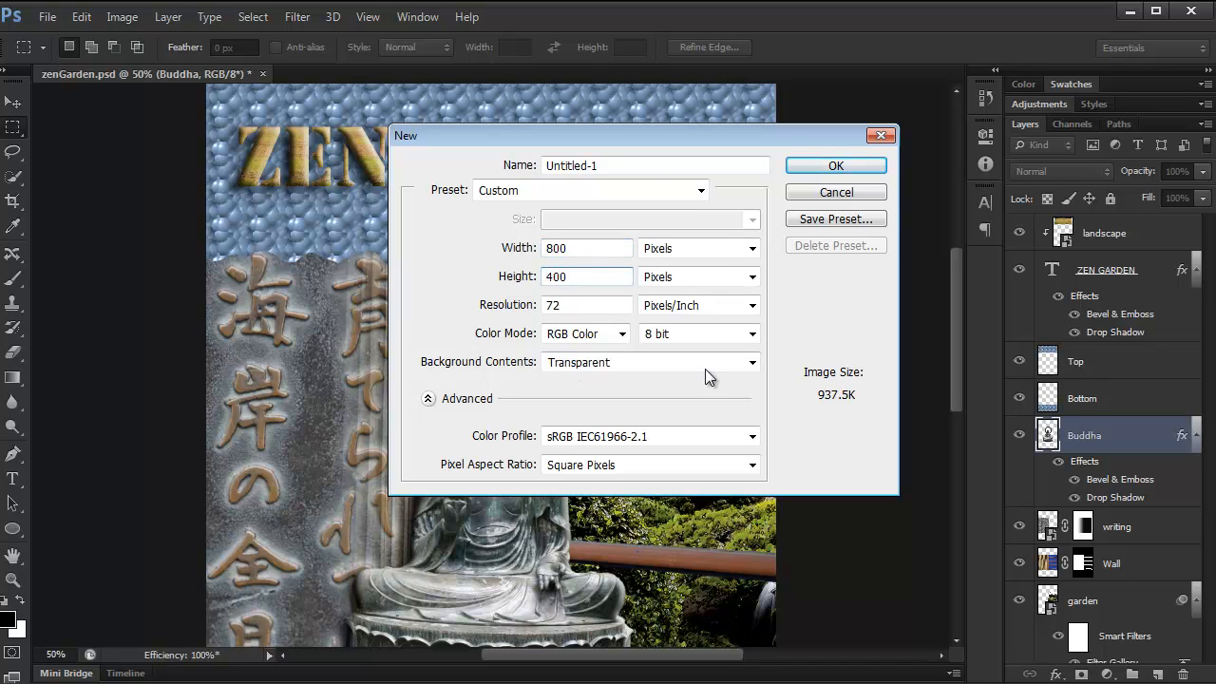
{"action": "left_click", "coordinate": [752, 363]}
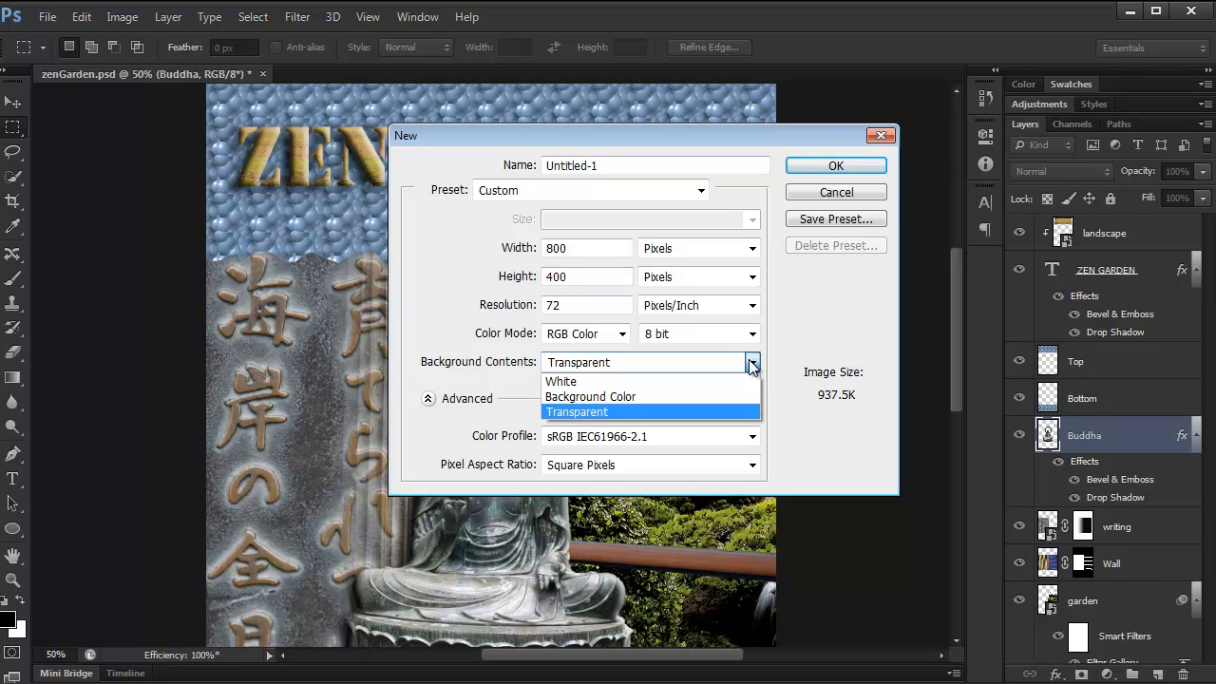
{"action": "left_click", "coordinate": [698, 395]}
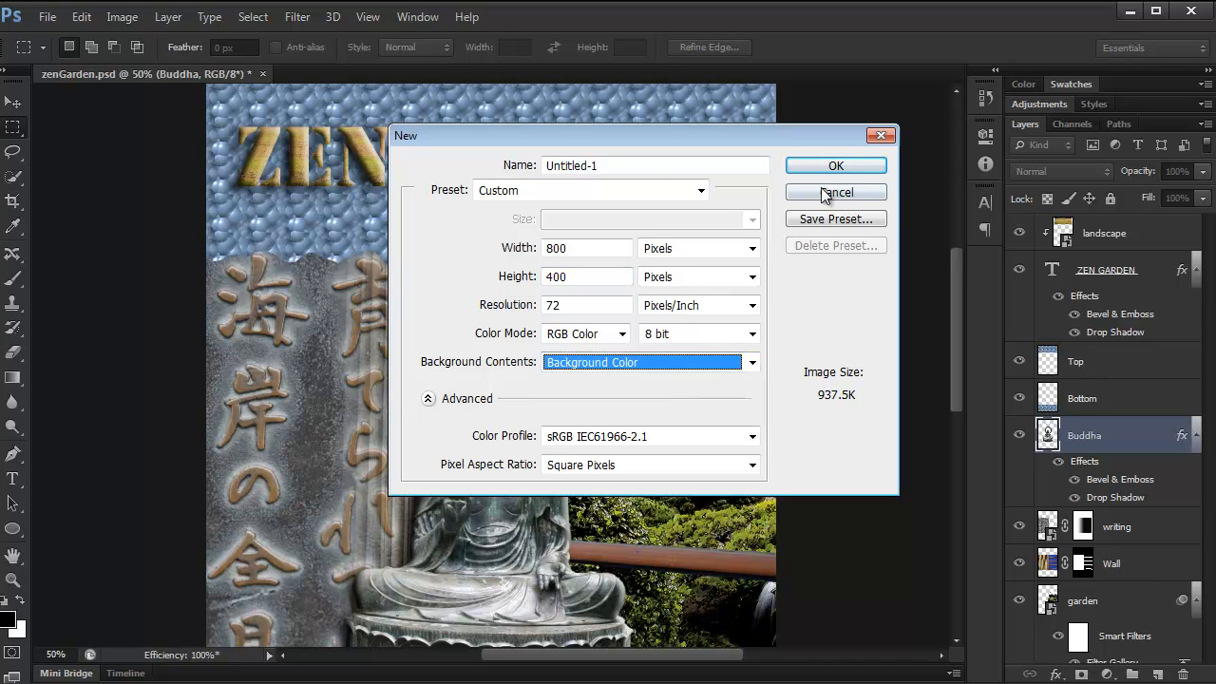
{"action": "left_click", "coordinate": [837, 167]}
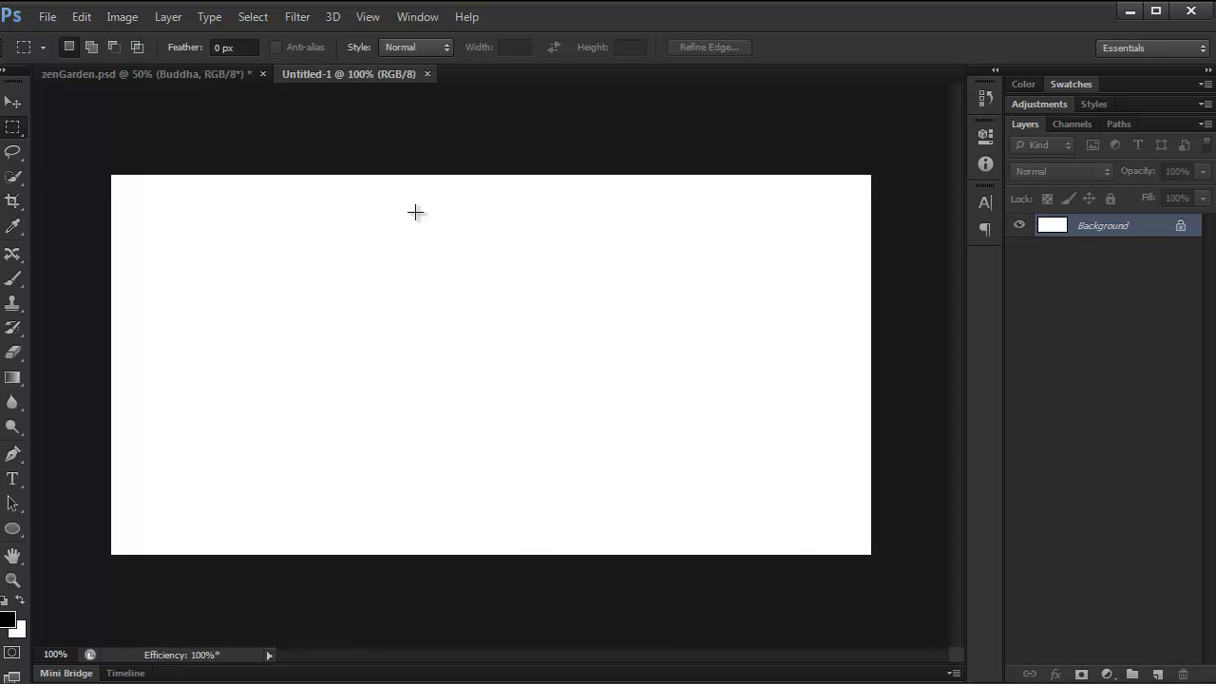
Fill the Background layer of the new document with a dark golden yellow colour.
{"action": "key", "text": "shift+F5"}
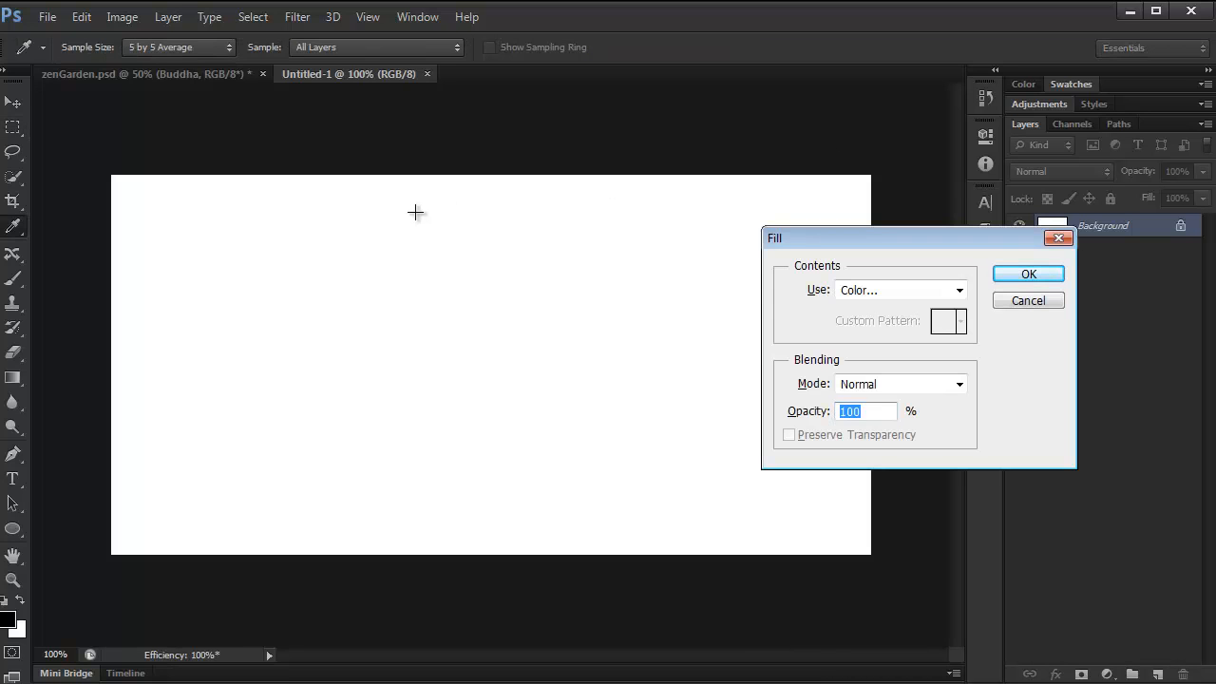
{"action": "left_click", "coordinate": [958, 290]}
{"action": "left_click", "coordinate": [905, 339]}
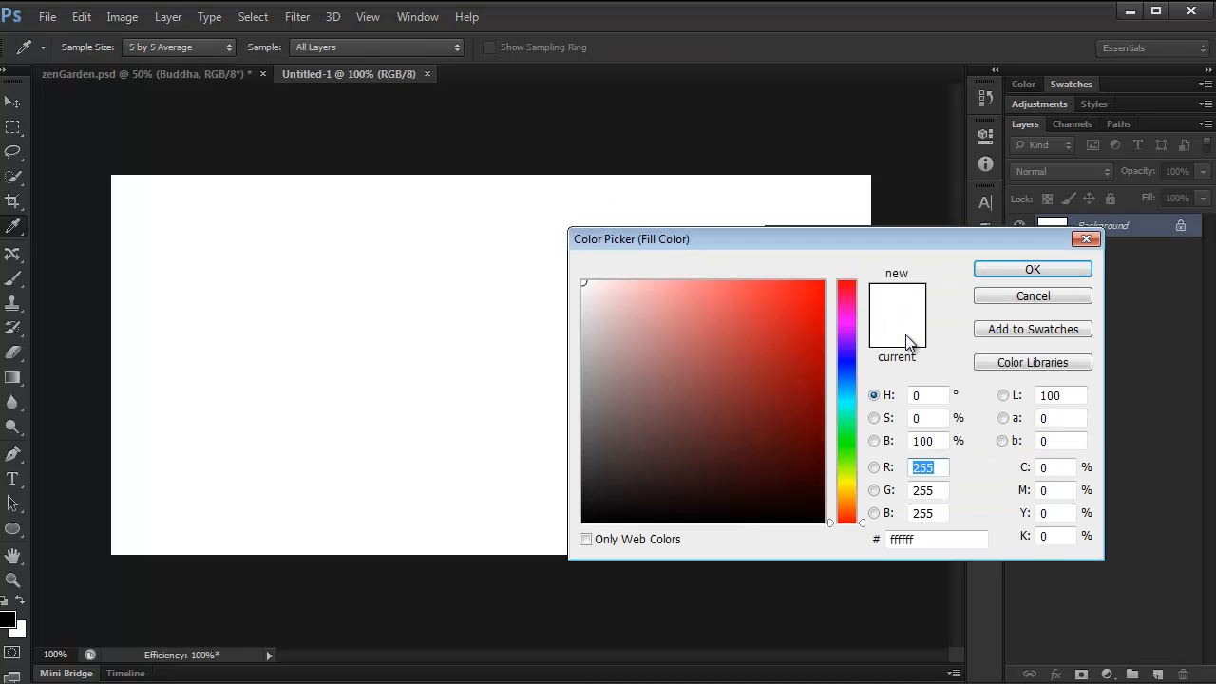
{"action": "left_click_drag", "start_coordinate": [840, 469], "coordinate": [840, 485]}
{"action": "left_click", "coordinate": [822, 381]}
{"action": "left_click", "coordinate": [1000, 271]}
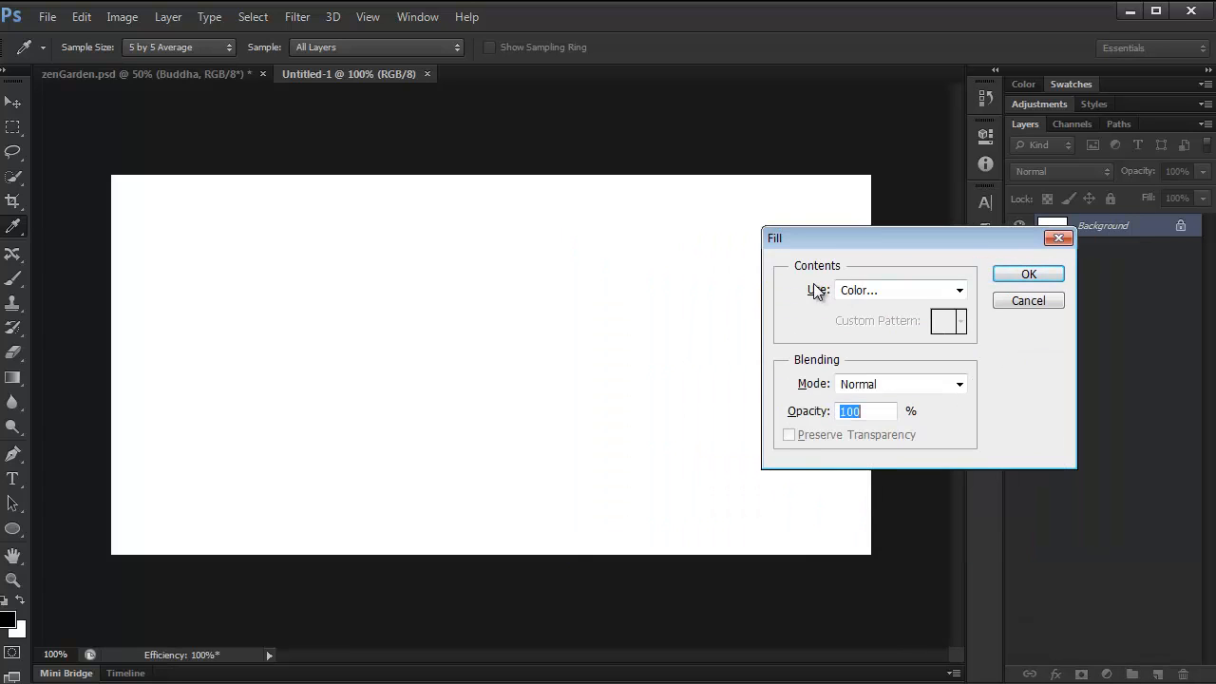
{"action": "key", "text": "m"}
{"action": "left_click", "coordinate": [1013, 277]}
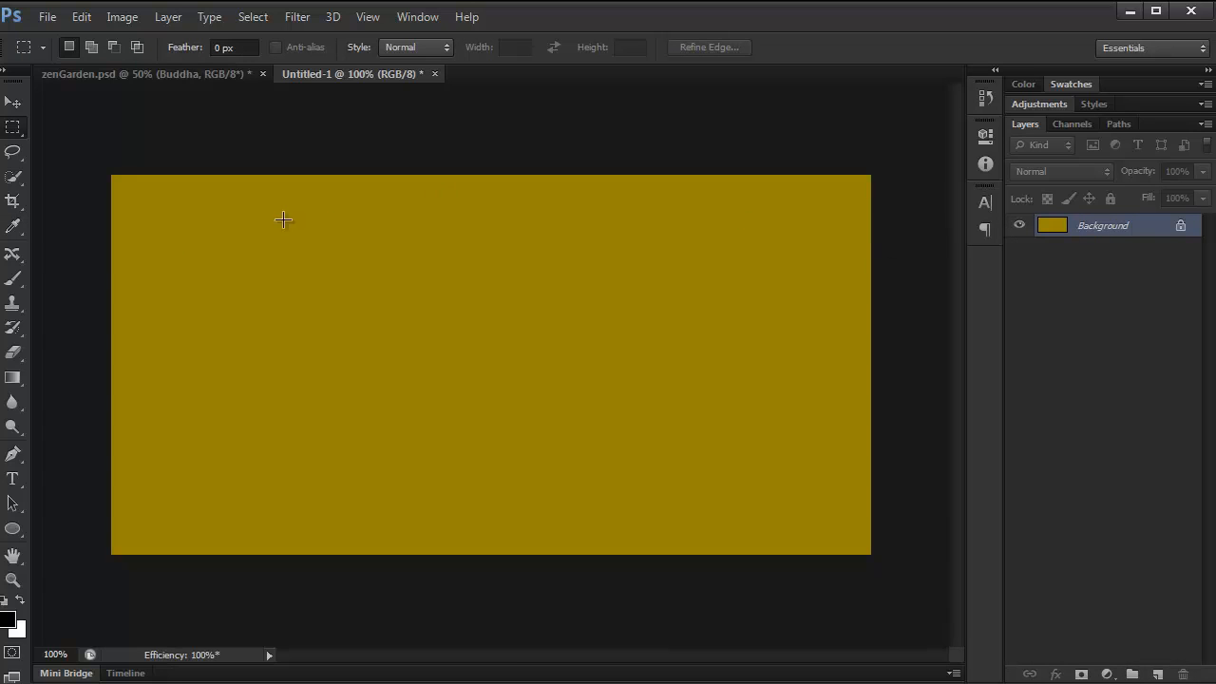
Add the text "PHOTOSHOP ROCKS!!" near the middle of the golden canvas.
{"action": "left_click", "coordinate": [13, 479]}
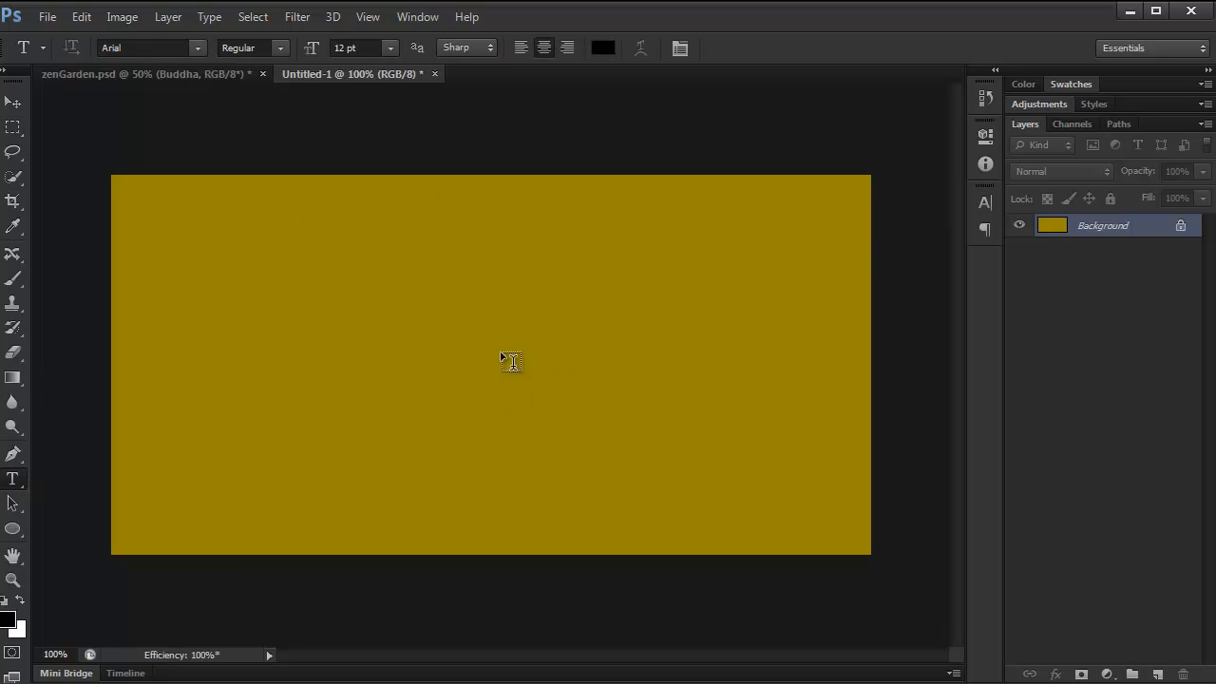
{"action": "left_click", "coordinate": [444, 343]}
{"action": "type", "text": "PHOT"}
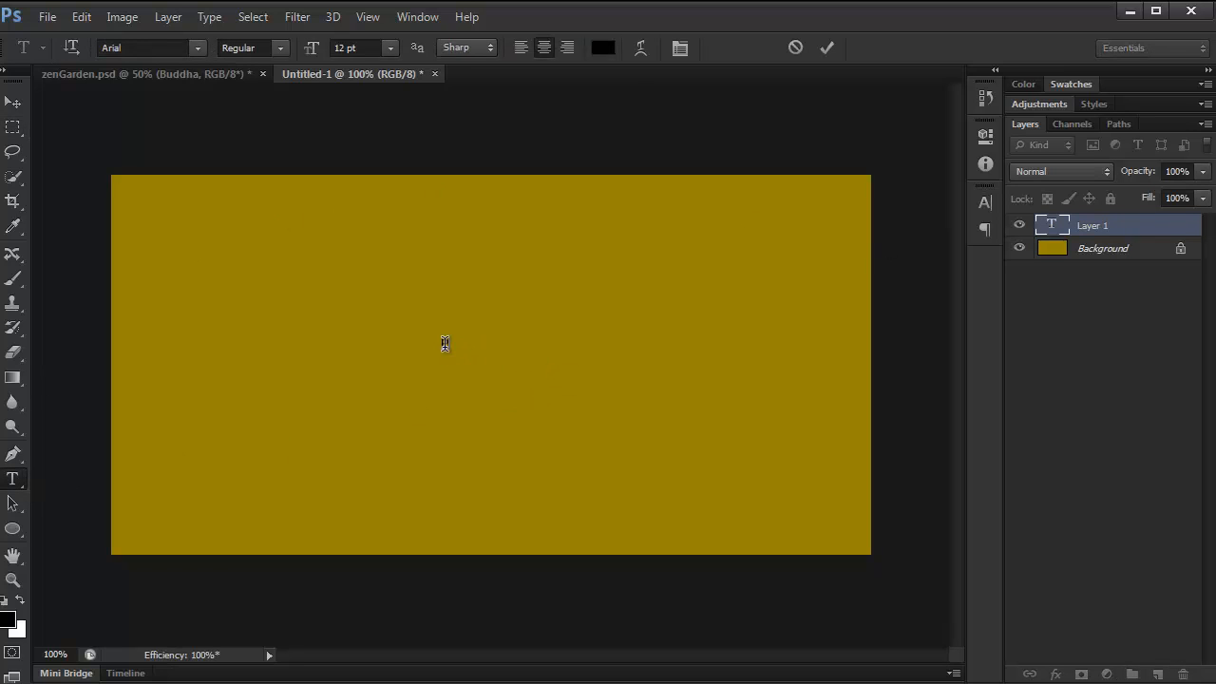
{"action": "type", "text": "OSHOP ROCKS!!"}
{"action": "left_click", "coordinate": [829, 44]}
Set the PHOTOSHOP ROCKS!! text size to 48 pt and move the text to the centre of the canvas.
{"action": "left_click", "coordinate": [389, 49]}
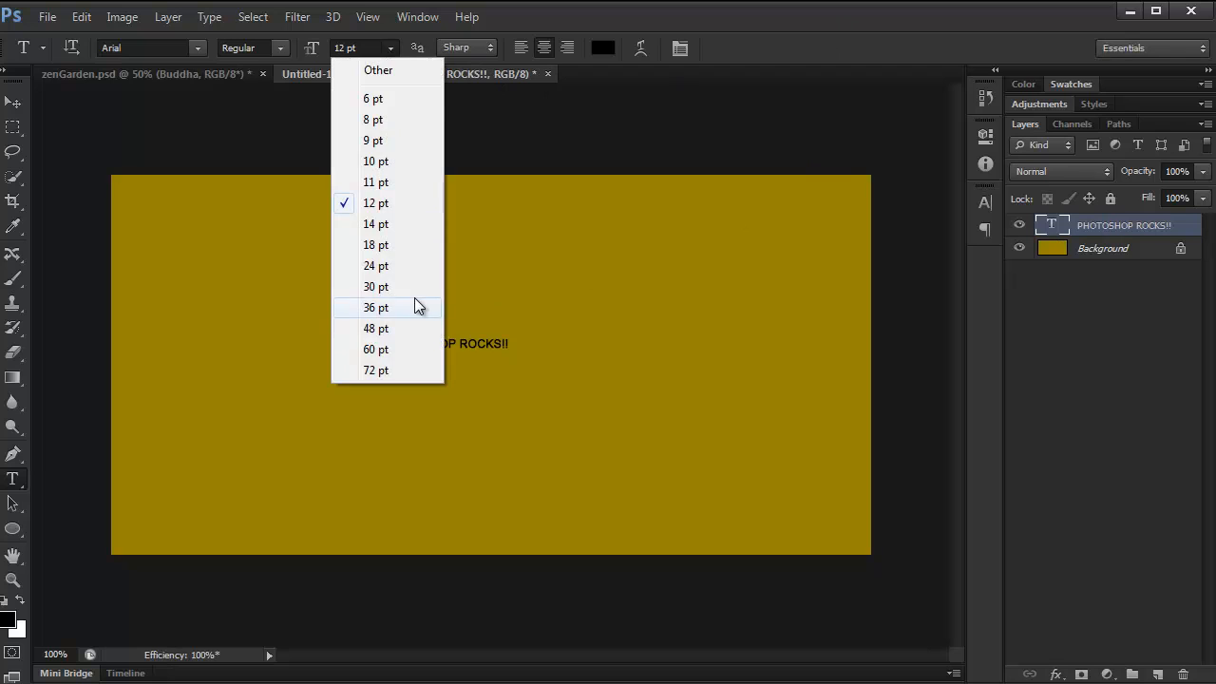
{"action": "left_click", "coordinate": [394, 371]}
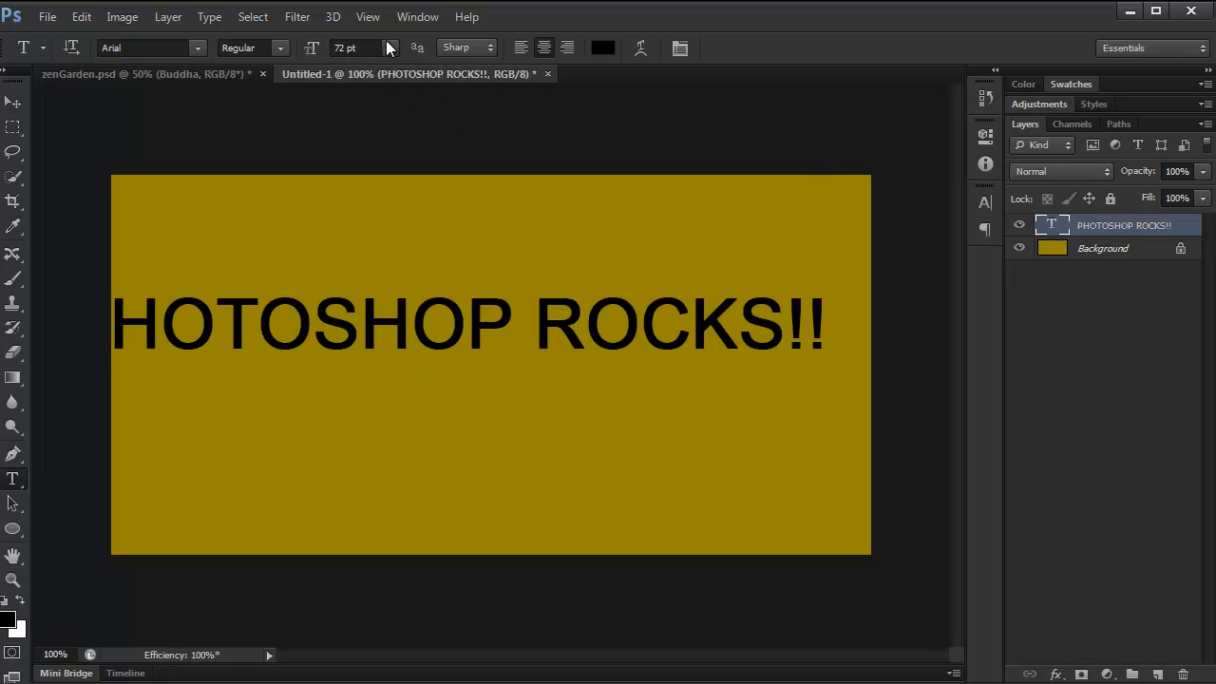
{"action": "left_click", "coordinate": [389, 48]}
{"action": "left_click", "coordinate": [380, 329]}
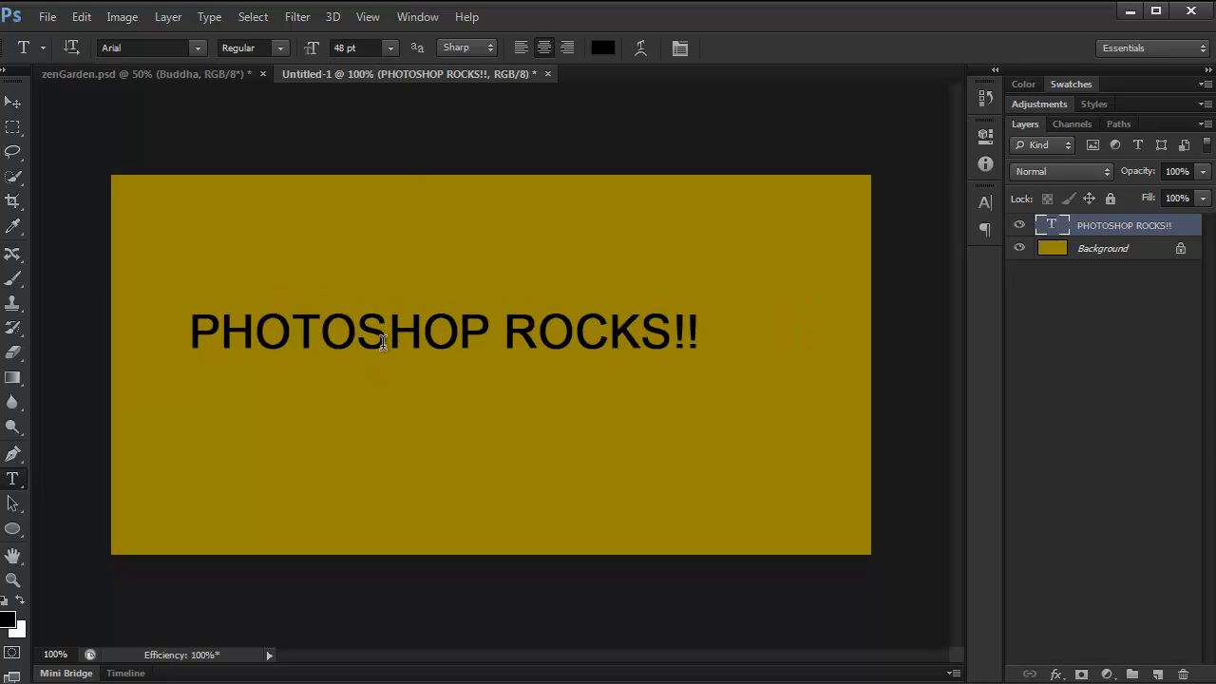
{"action": "left_click_drag", "start_coordinate": [384, 346], "coordinate": [439, 351]}
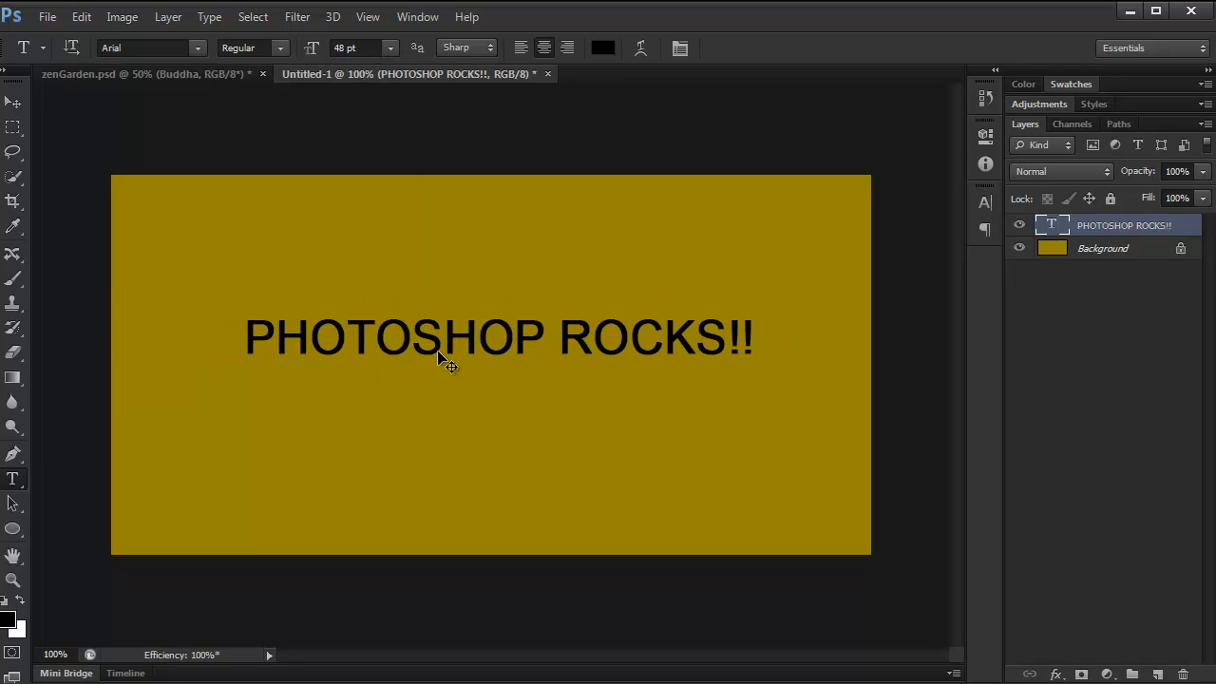
Copy the layer style of the ZEN GARDEN text layer in zenGarden.psd.
{"action": "left_click", "coordinate": [177, 74]}
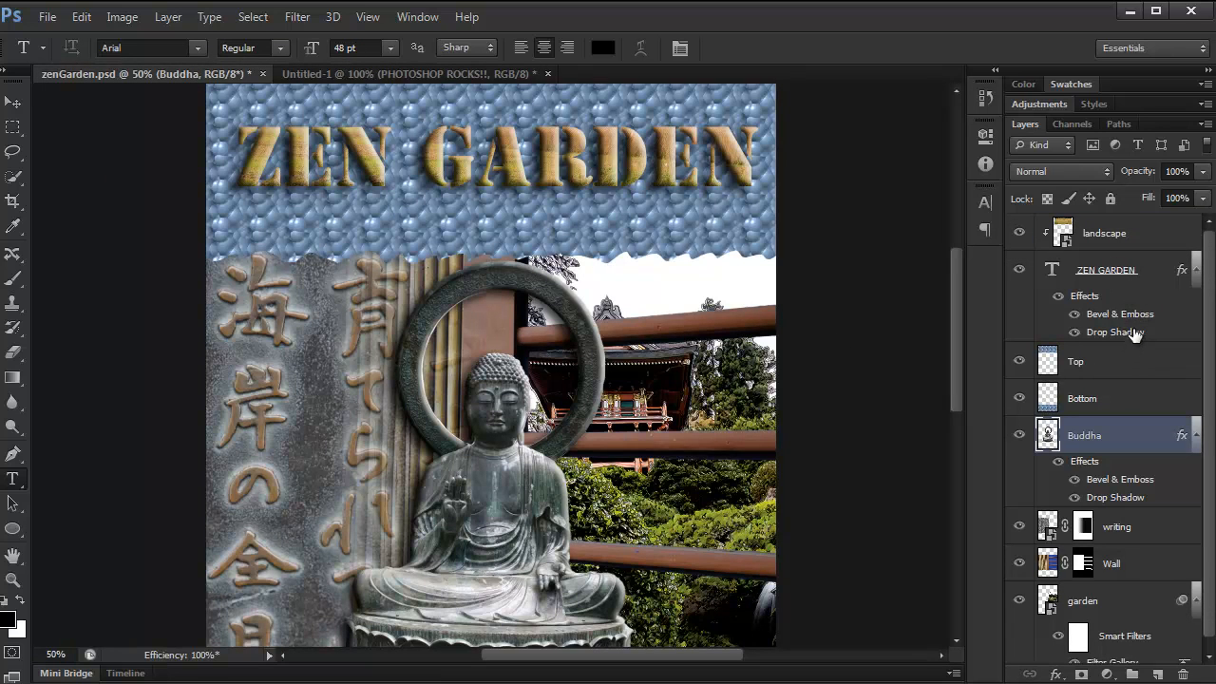
{"action": "right_click", "coordinate": [1116, 294]}
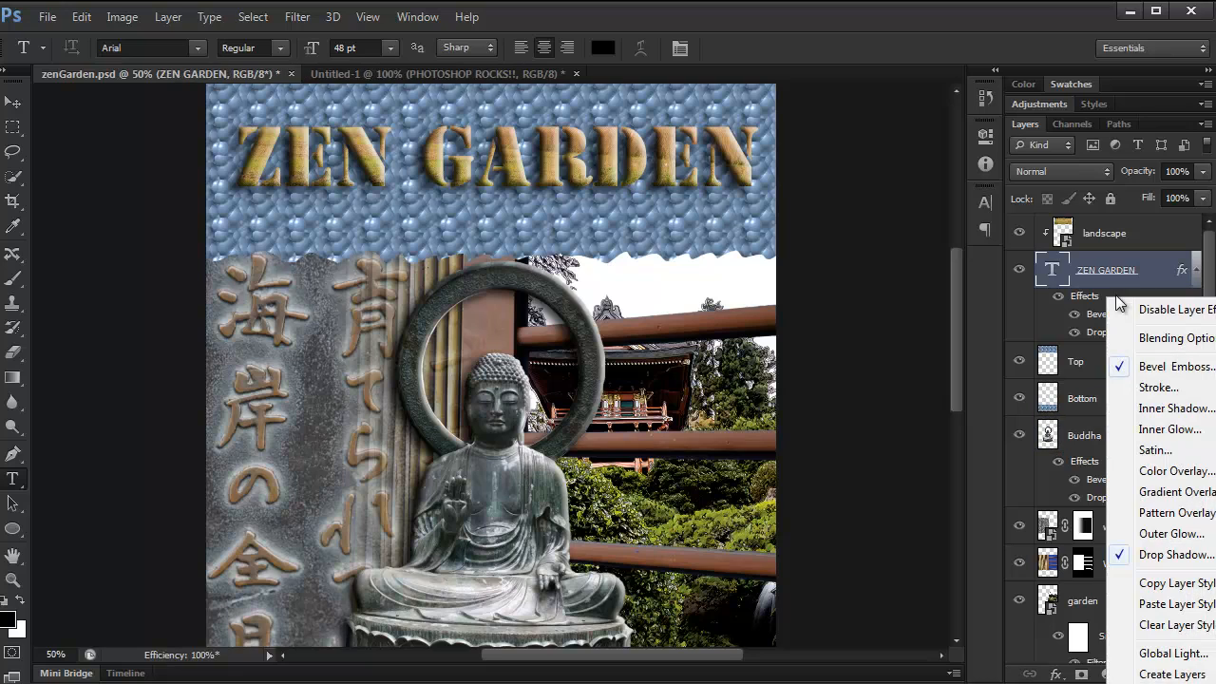
{"action": "left_click", "coordinate": [1190, 589]}
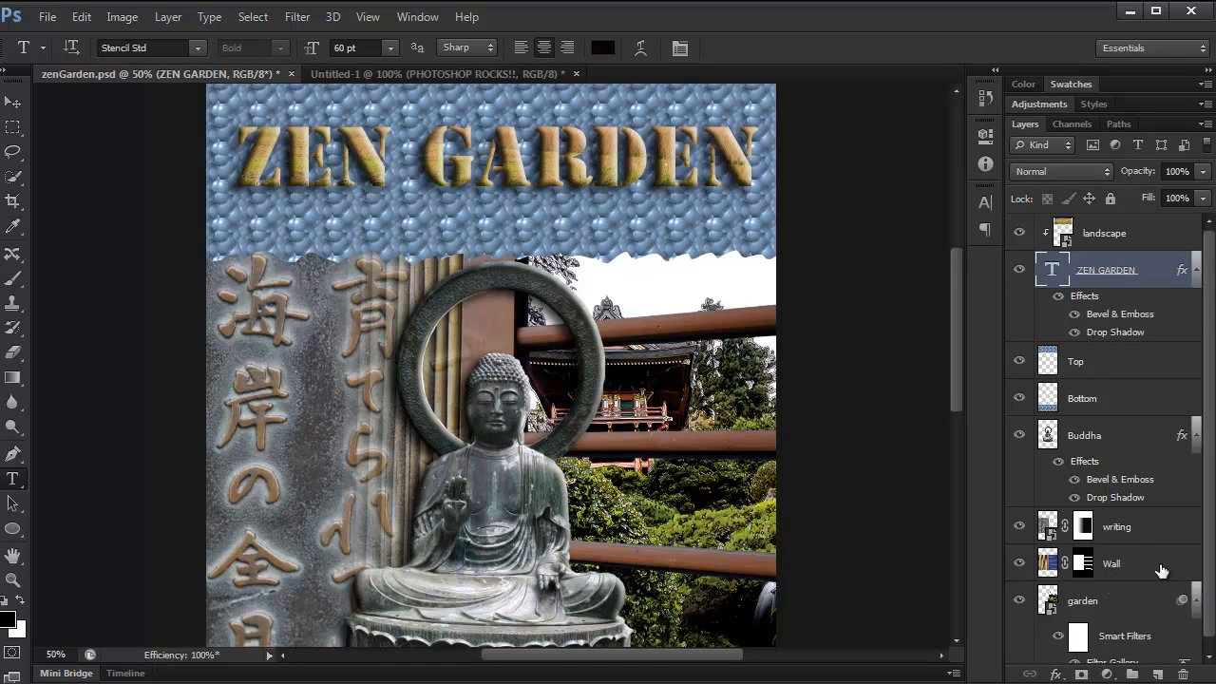
In Untitled-1, make the PHOTOSHOP ROCKS!! text bold and paste the copied layer style onto its layer.
{"action": "left_click", "coordinate": [414, 71]}
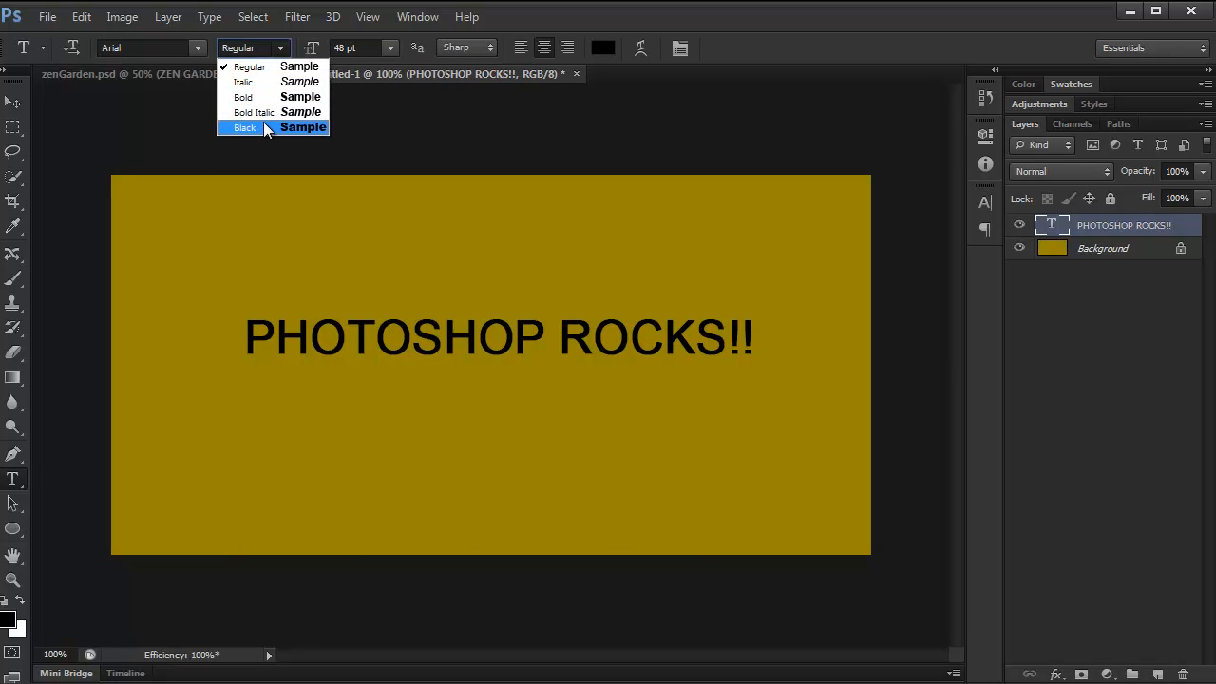
{"action": "left_click", "coordinate": [270, 97]}
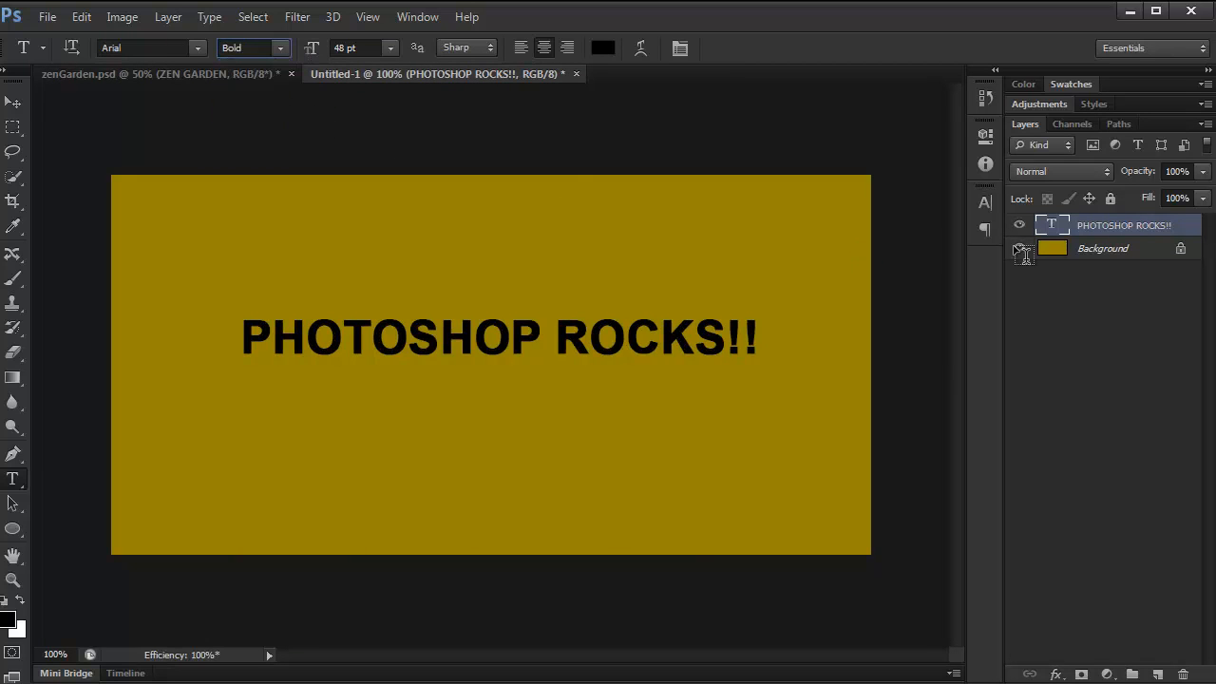
{"action": "right_click", "coordinate": [1143, 228]}
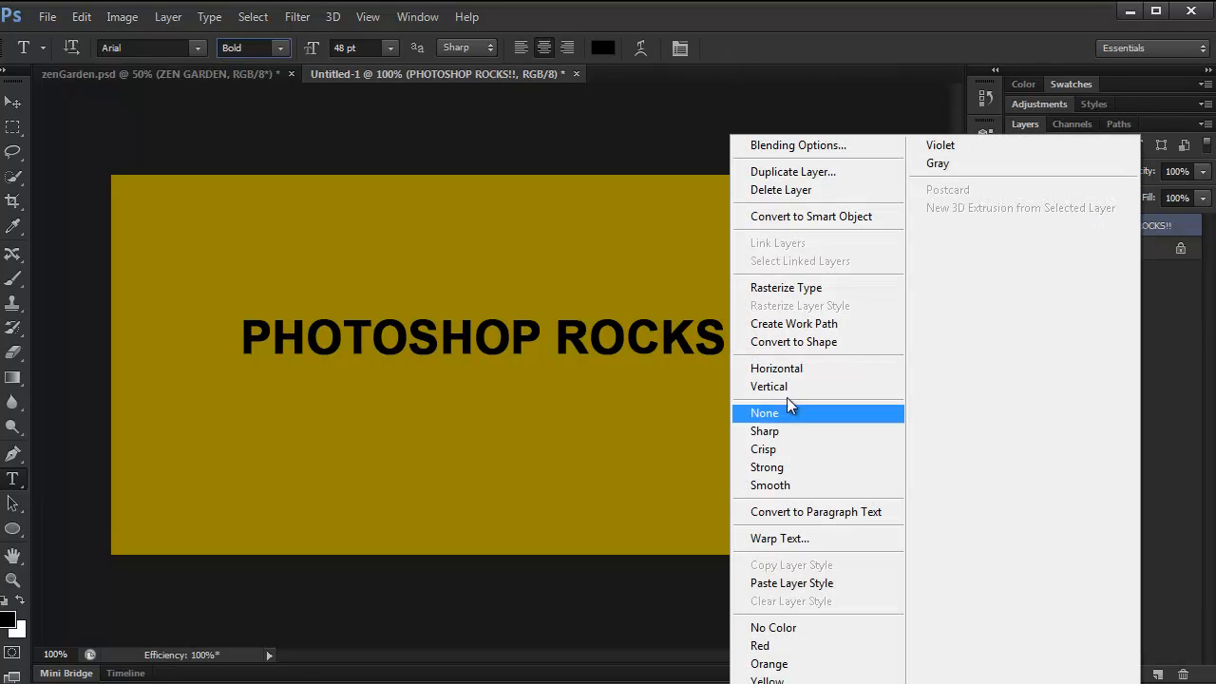
{"action": "left_click", "coordinate": [796, 582]}
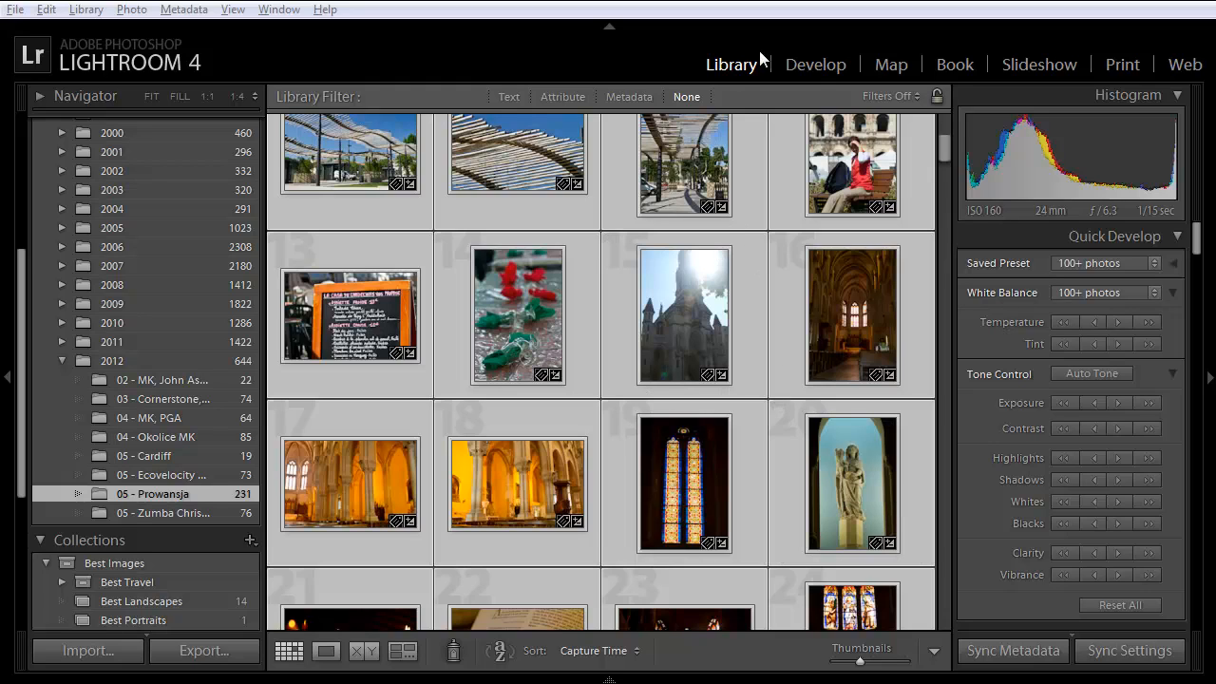
In Lightroom, open Prowansja_006.CR2 from the 05 - Prowansja folder for developing.
{"action": "left_click", "coordinate": [813, 63]}
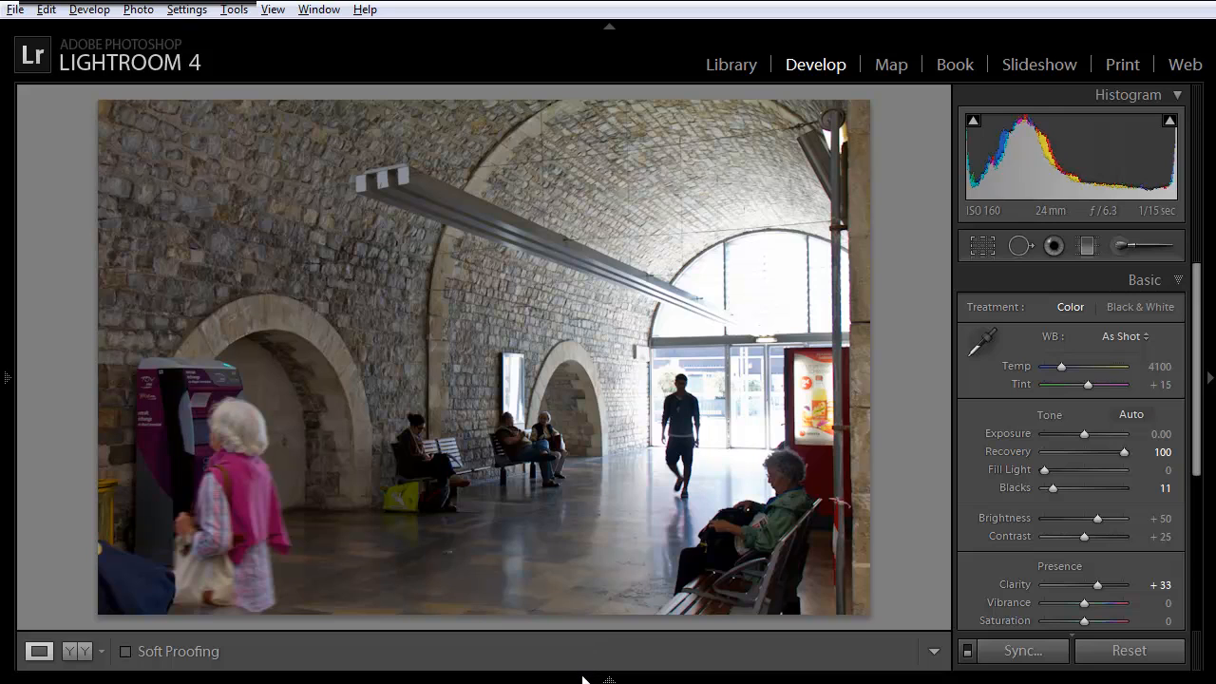
{"action": "mouse_move", "coordinate": [582, 678]}
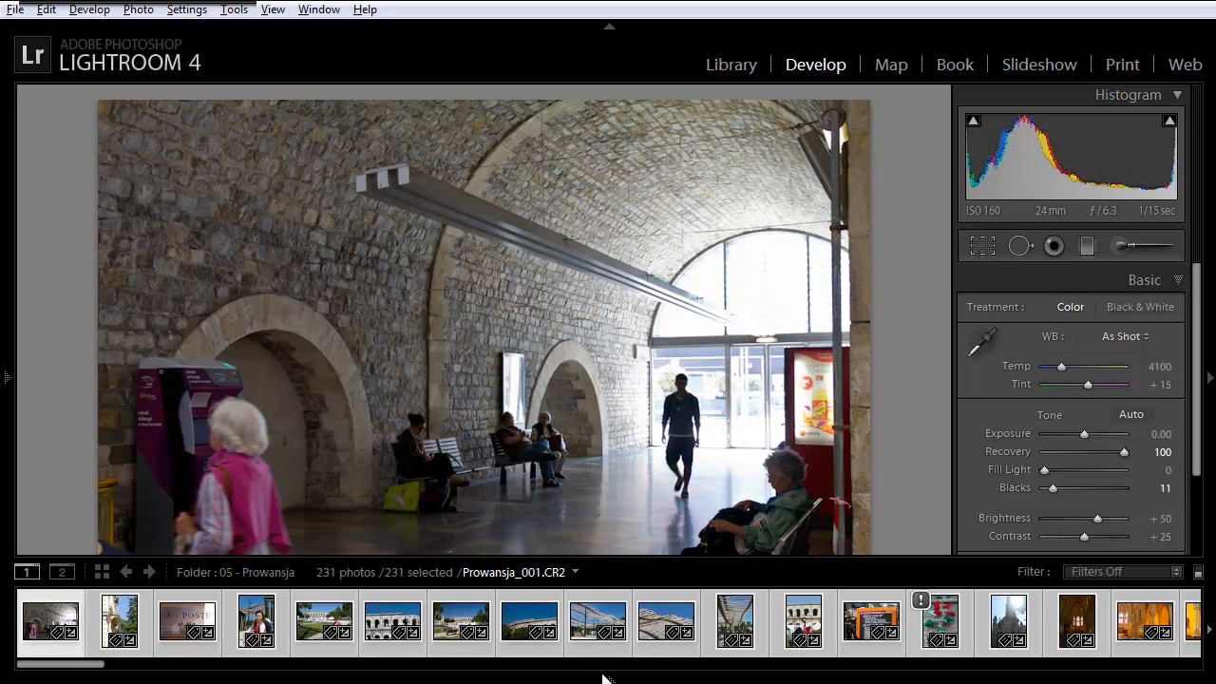
{"action": "mouse_move", "coordinate": [90, 664]}
{"action": "left_mouse_down"}
{"action": "mouse_move", "coordinate": [119, 665]}
{"action": "mouse_move", "coordinate": [103, 665]}
{"action": "left_mouse_up"}
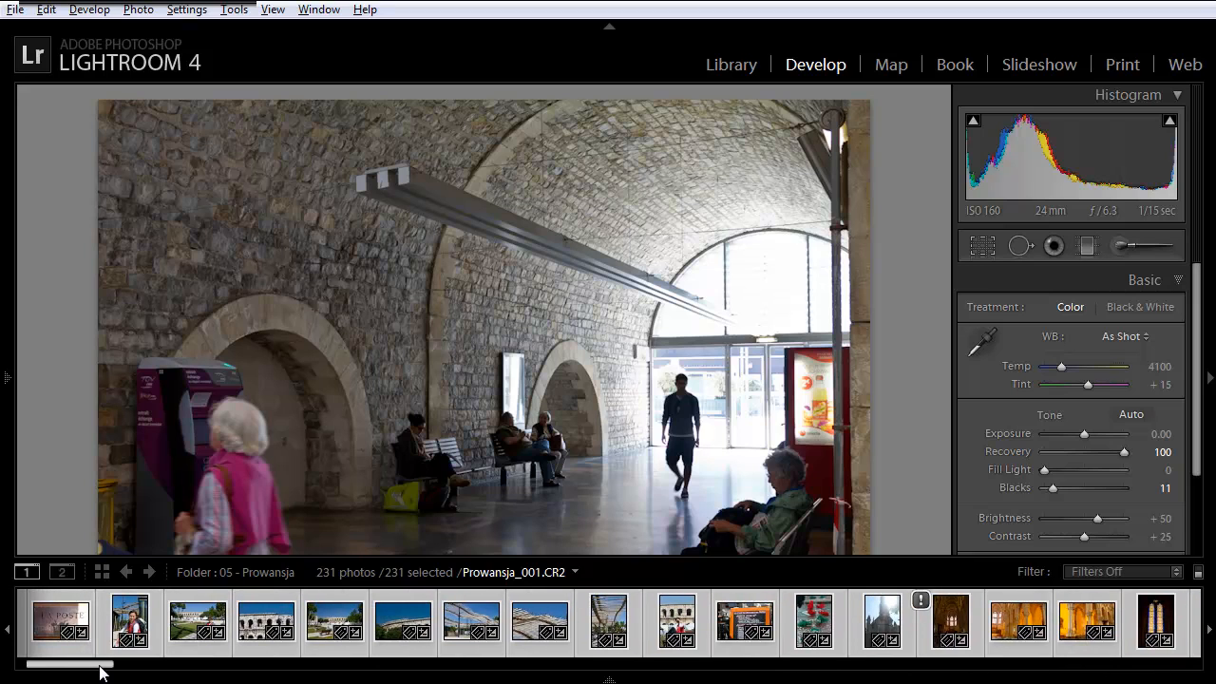
{"action": "left_click", "coordinate": [255, 629]}
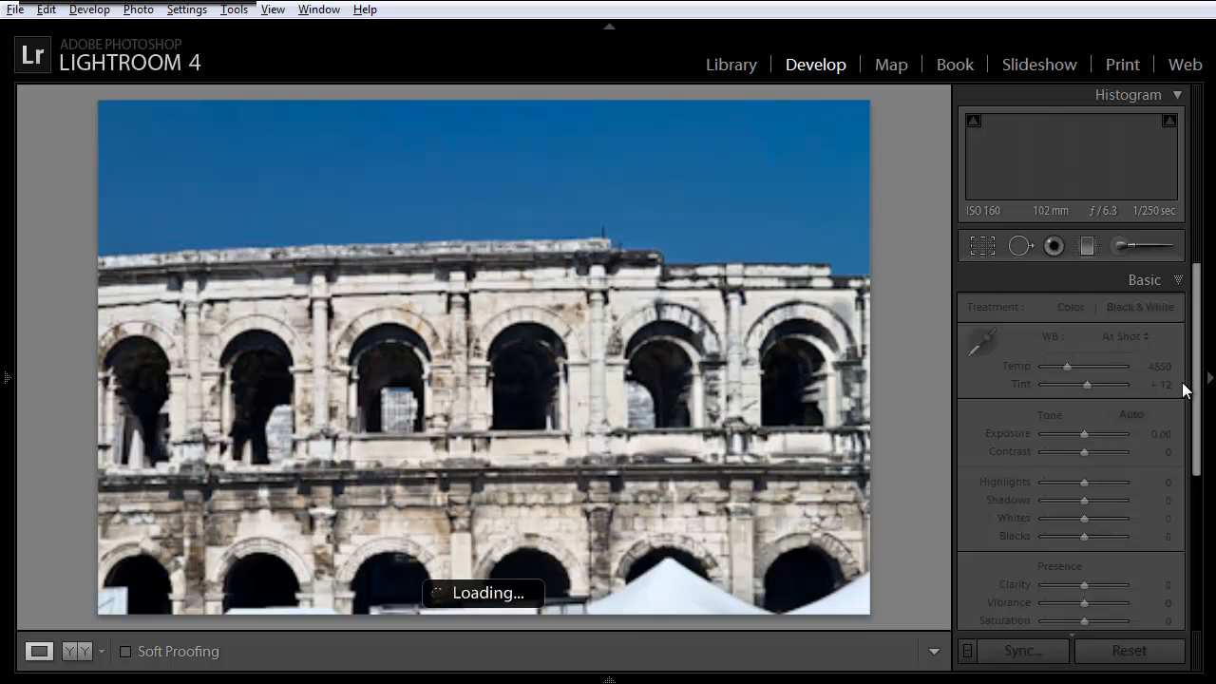
Enable profile corrections in Lens Corrections for the amphitheatre photo, comparing it with and without them, and check the available lens profiles.
{"action": "left_click_drag", "start_coordinate": [1194, 370], "coordinate": [1212, 514]}
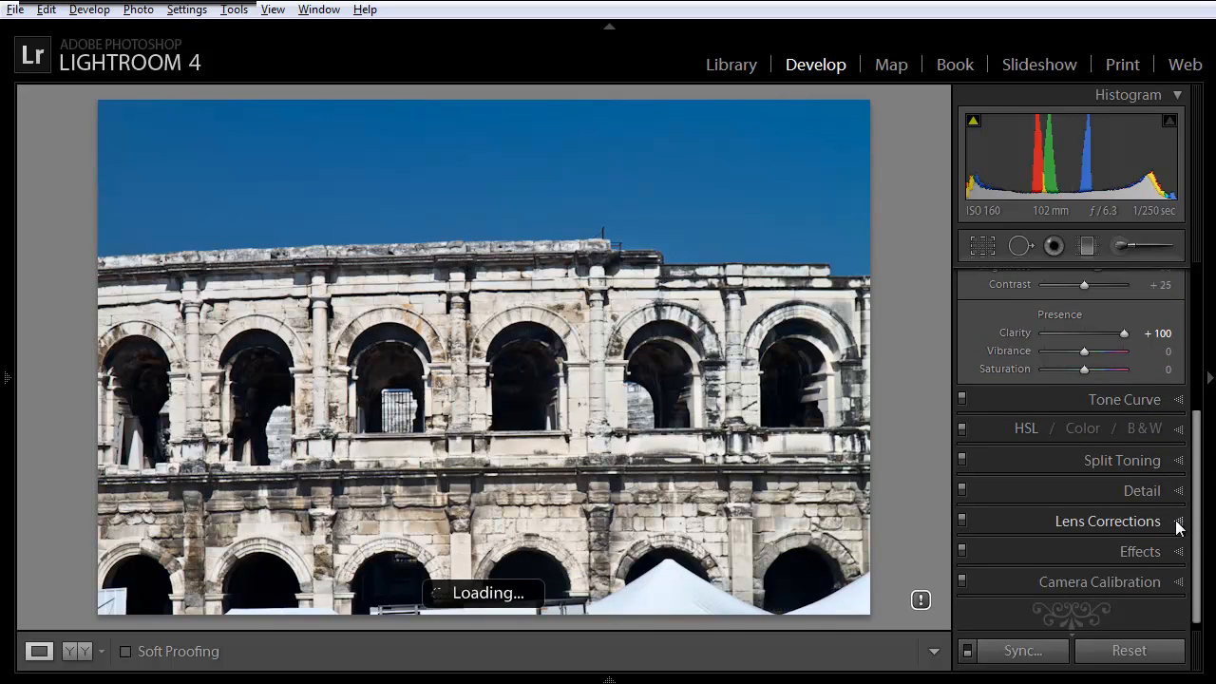
{"action": "left_click", "coordinate": [1178, 527]}
{"action": "left_click", "coordinate": [970, 325]}
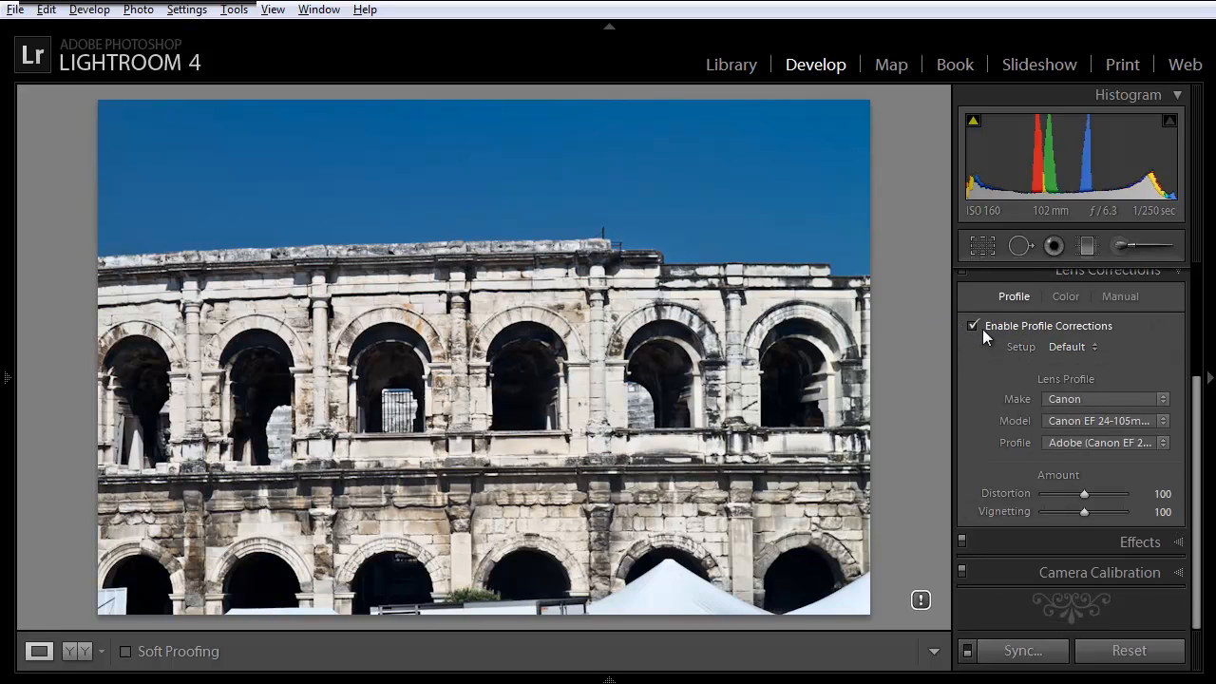
{"action": "left_click", "coordinate": [974, 326]}
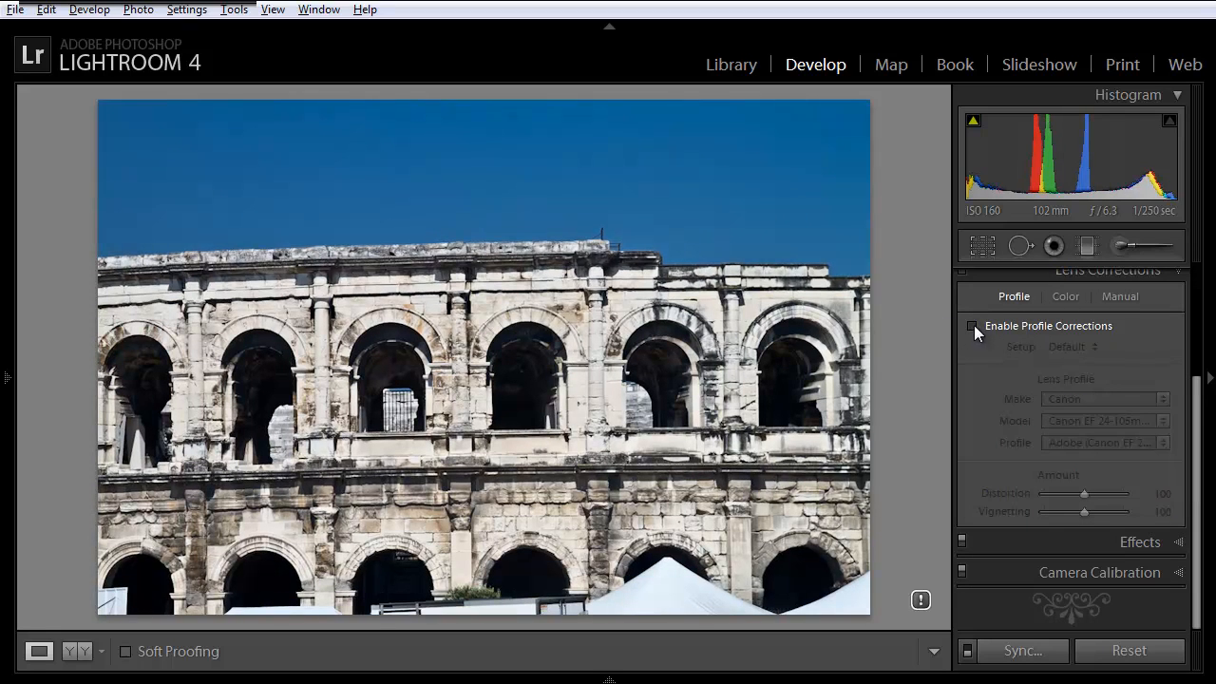
{"action": "left_click", "coordinate": [972, 324]}
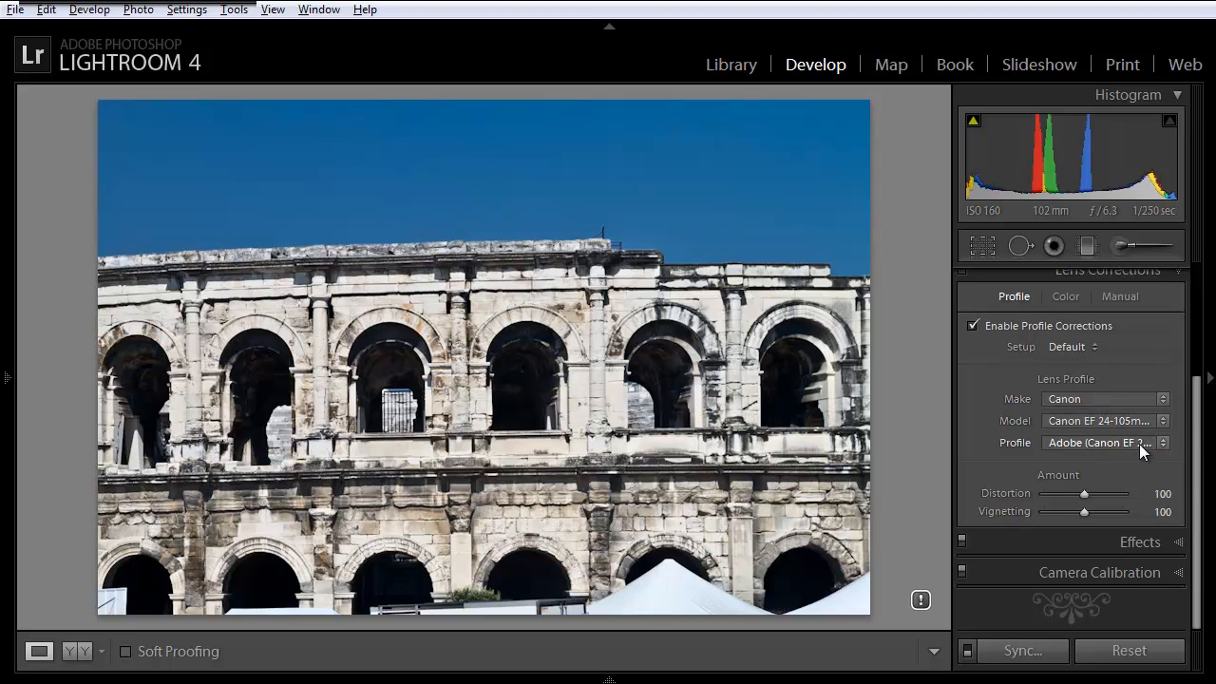
{"action": "left_click", "coordinate": [1140, 443]}
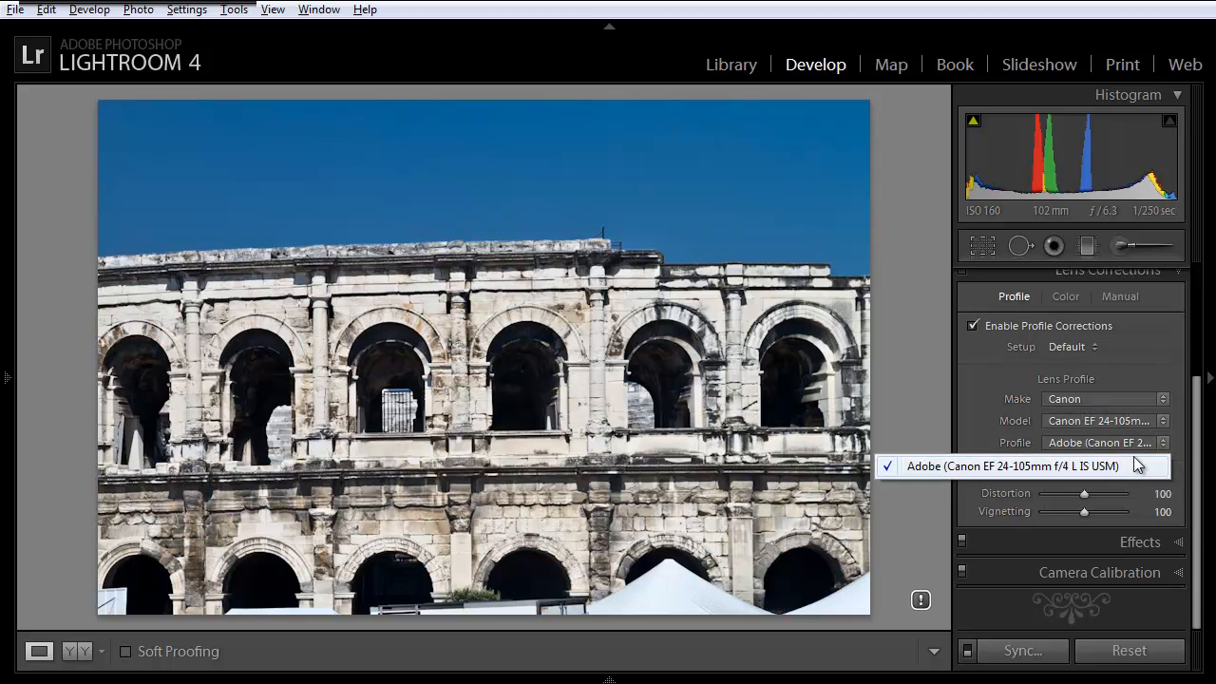
{"action": "left_click", "coordinate": [989, 369]}
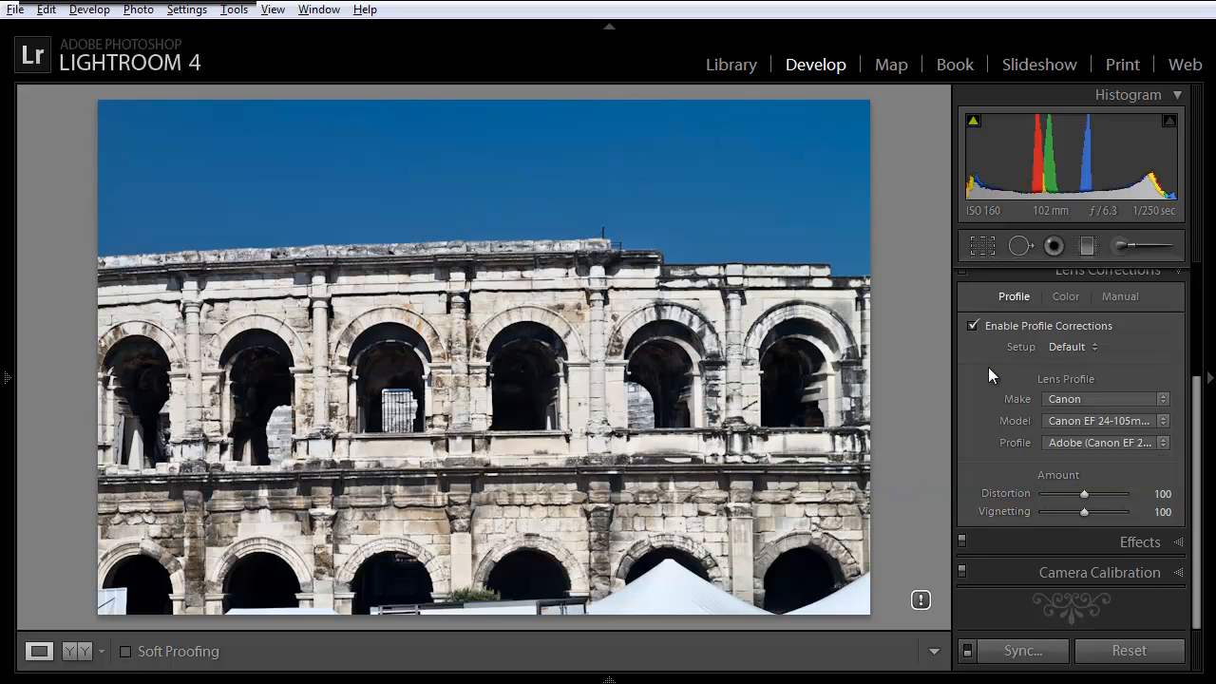
Deselect all photos in the 05 - Prowansja folder.
{"action": "left_click", "coordinate": [609, 680]}
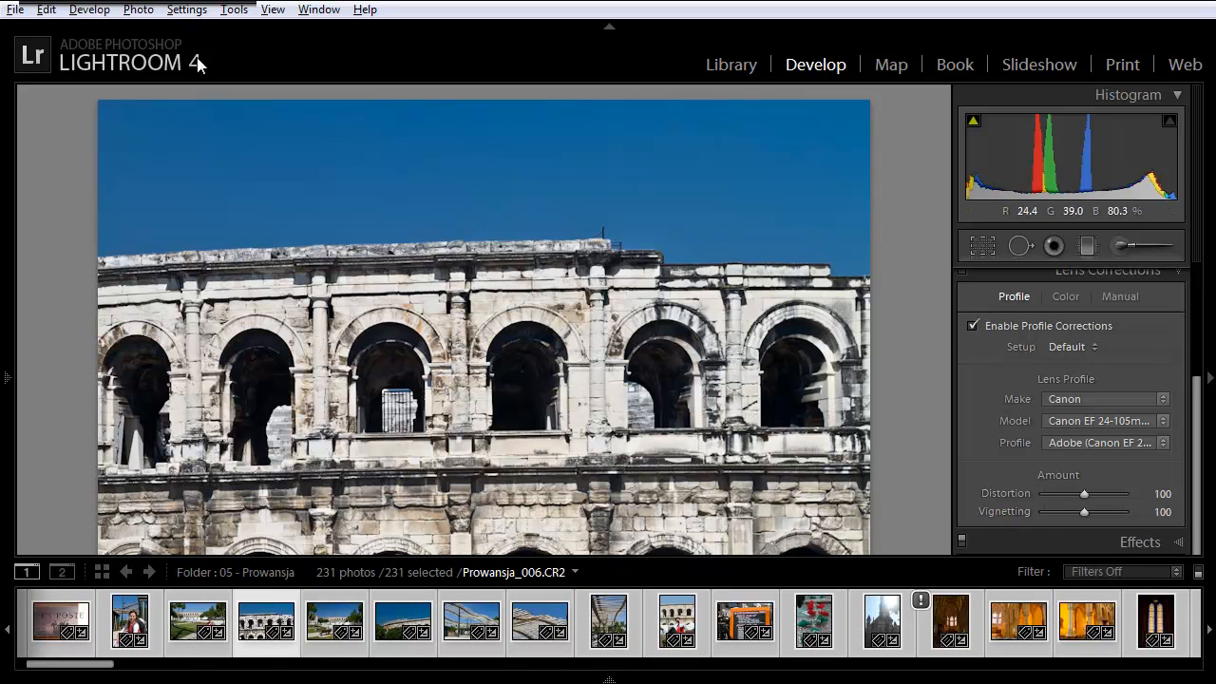
{"action": "left_click", "coordinate": [92, 11]}
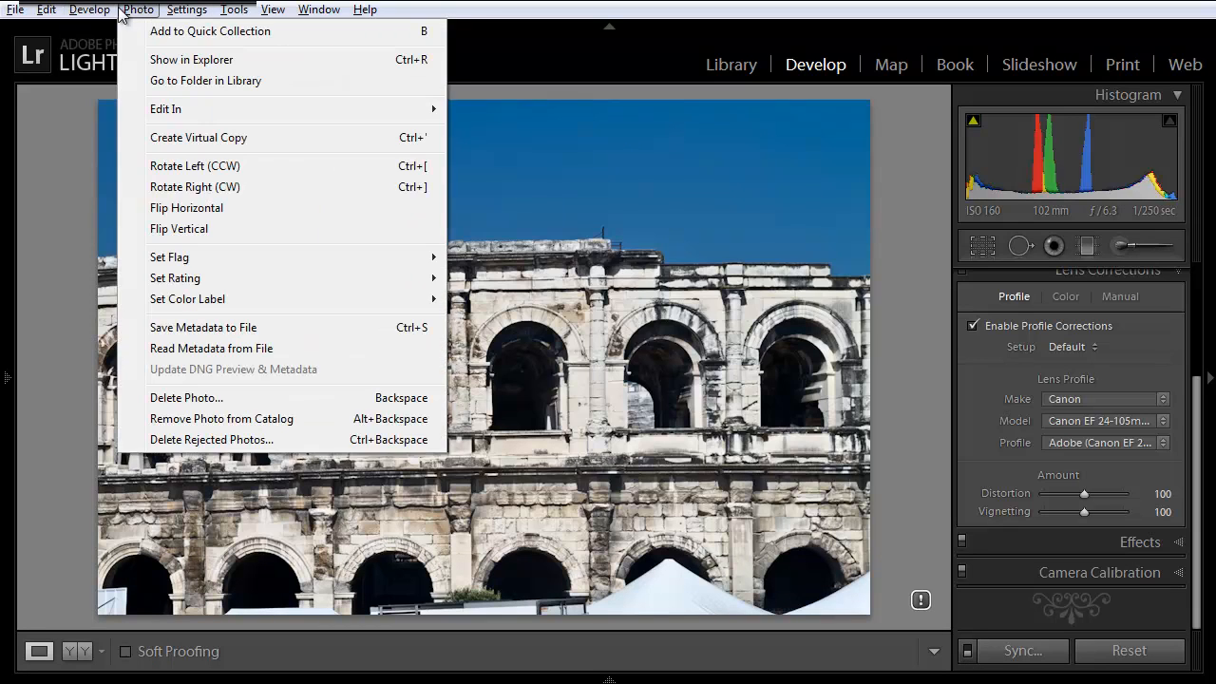
{"action": "mouse_move", "coordinate": [53, 14]}
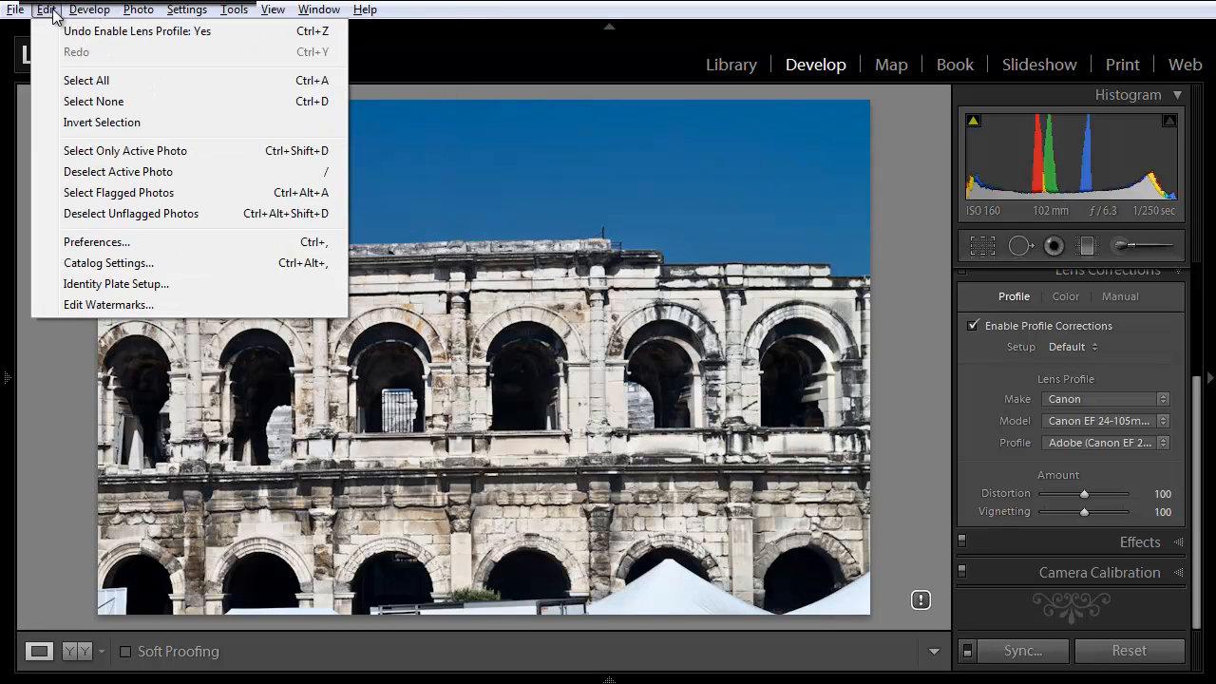
{"action": "left_click", "coordinate": [116, 102]}
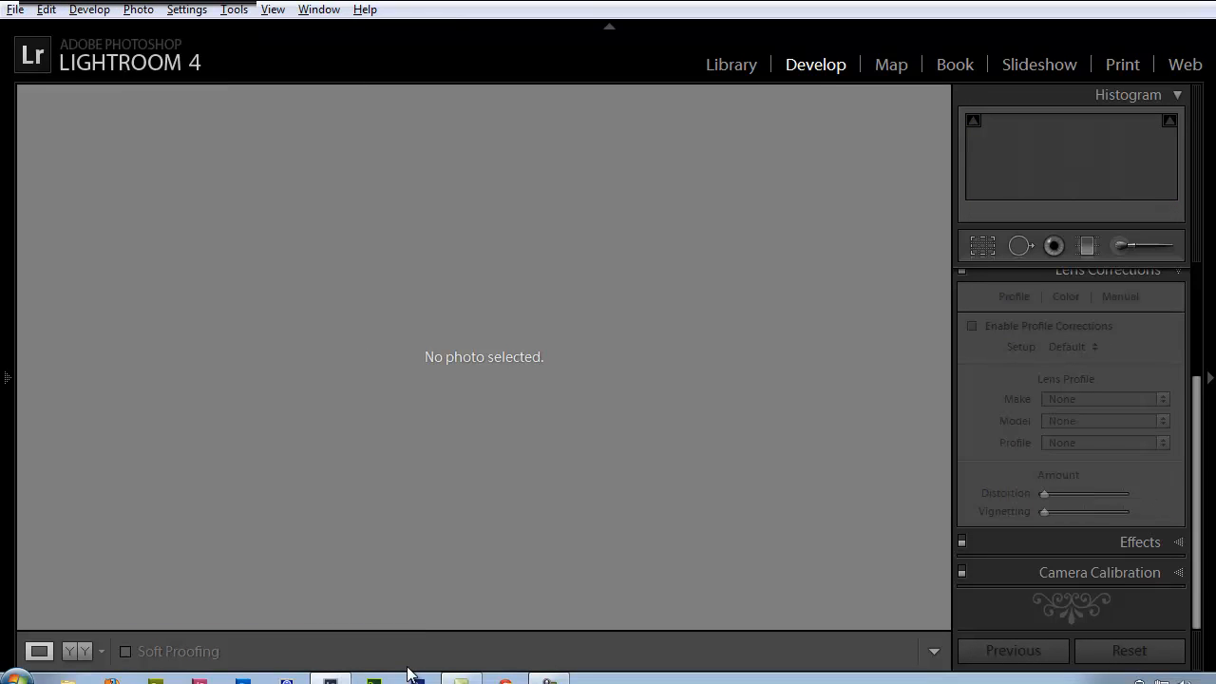
Select the photos from Prowansja_006.CR2 through Prowansja_011.CR2, keeping the corrected amphitheatre photo active.
{"action": "mouse_move", "coordinate": [351, 678]}
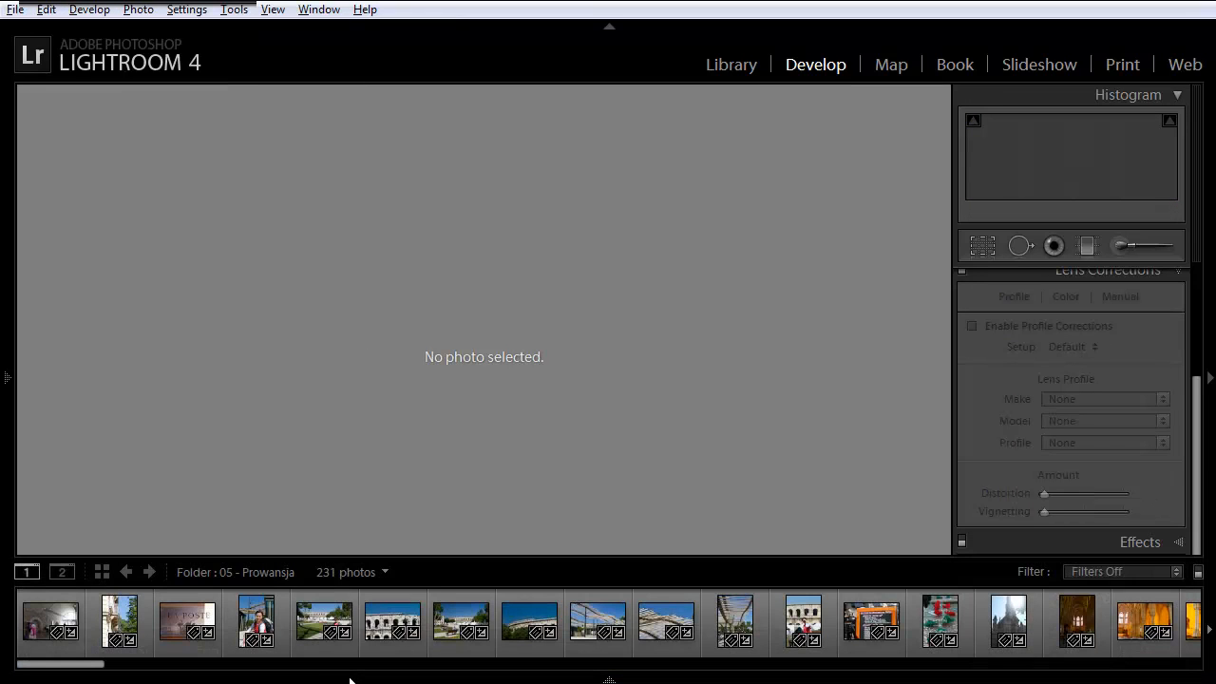
{"action": "left_click", "coordinate": [340, 629]}
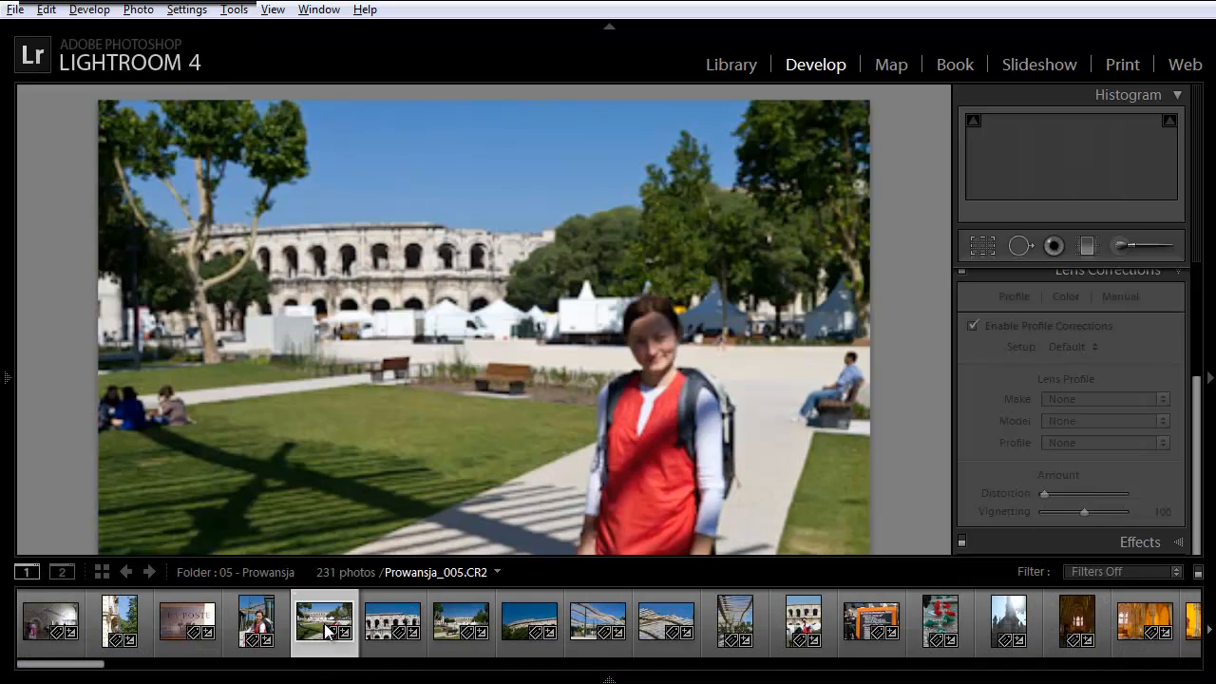
{"action": "left_click", "coordinate": [380, 629]}
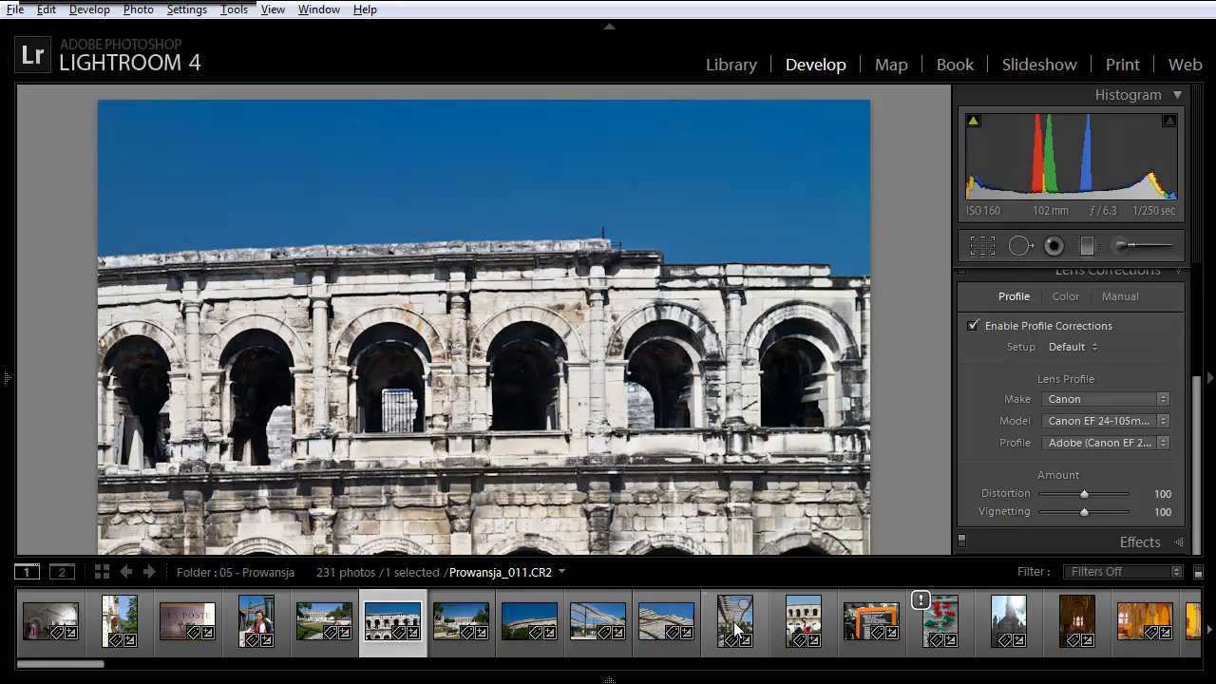
{"action": "left_click", "coordinate": [735, 629], "text": "shift"}
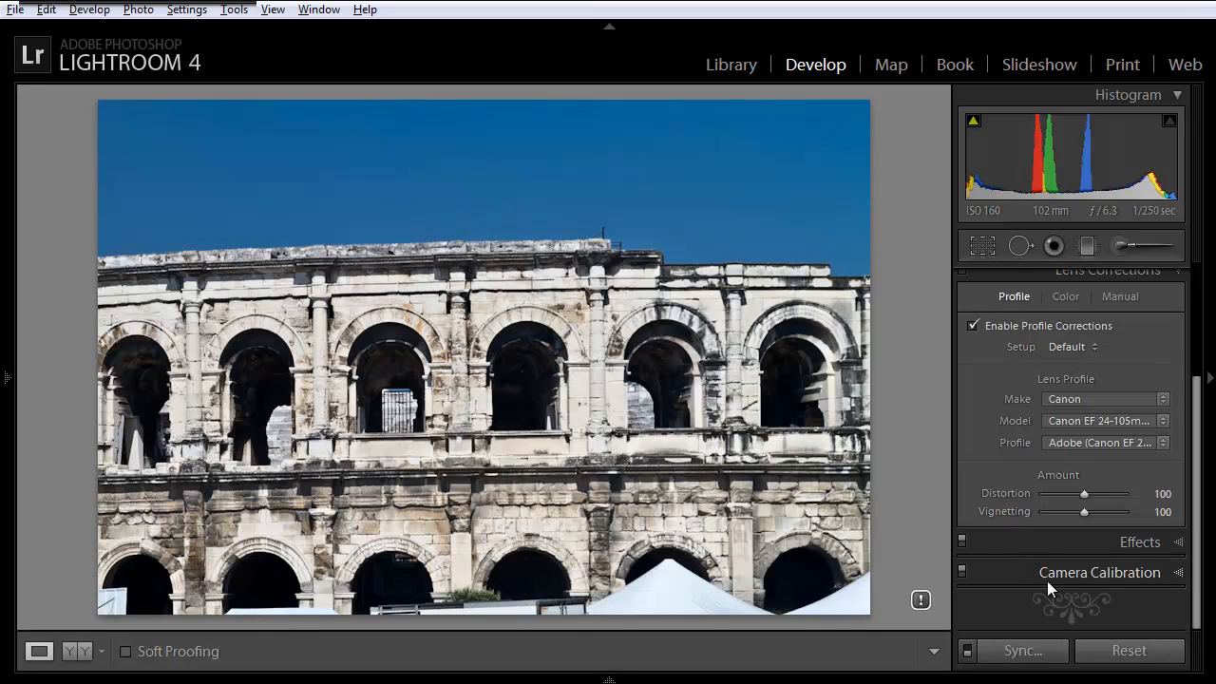
Synchronize only the Lens Corrections settings from the amphitheatre photo to the other selected photos.
{"action": "left_click", "coordinate": [1017, 652]}
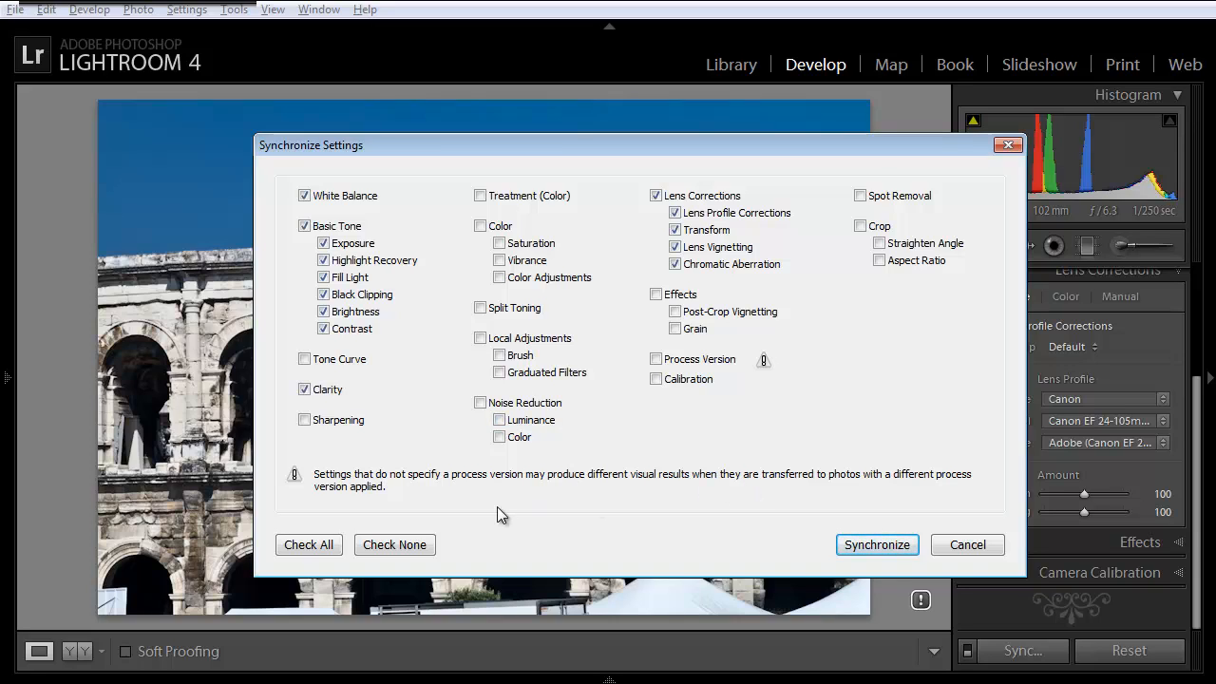
{"action": "left_click", "coordinate": [385, 548]}
{"action": "left_click", "coordinate": [655, 196]}
{"action": "left_click", "coordinate": [868, 547]}
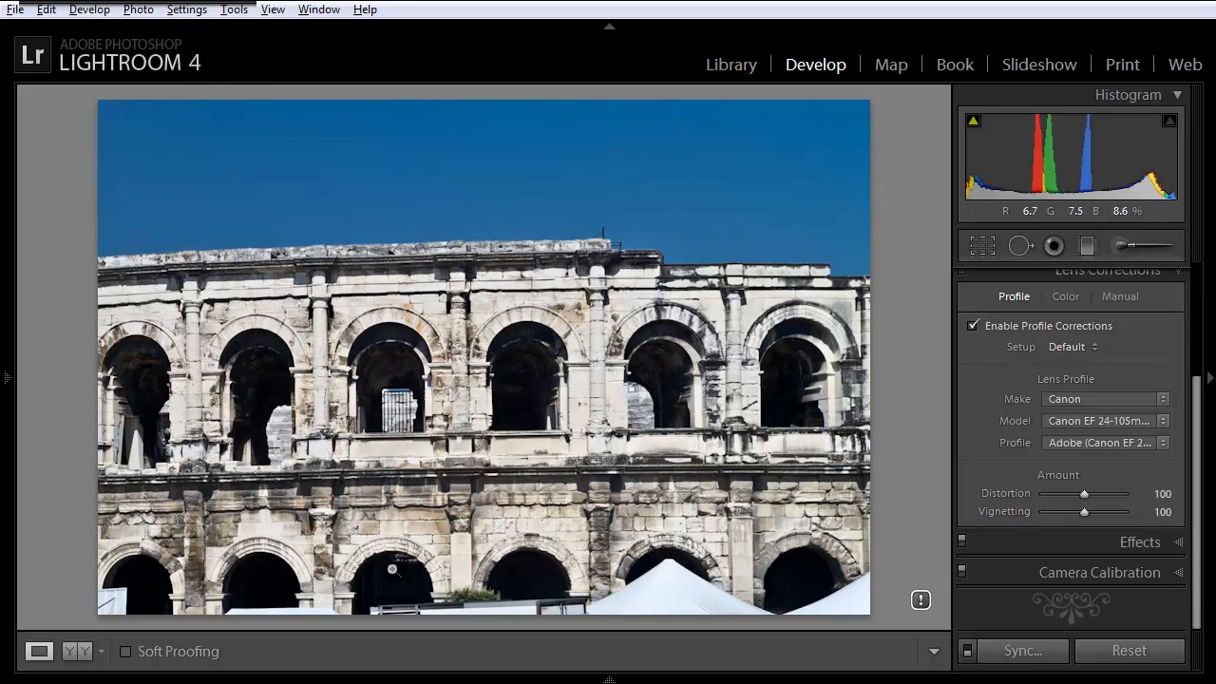
View Prowansja_011.CR2, Prowansja_010.CR2 and the photo before them individually to check whether profile corrections are enabled.
{"action": "mouse_move", "coordinate": [370, 679]}
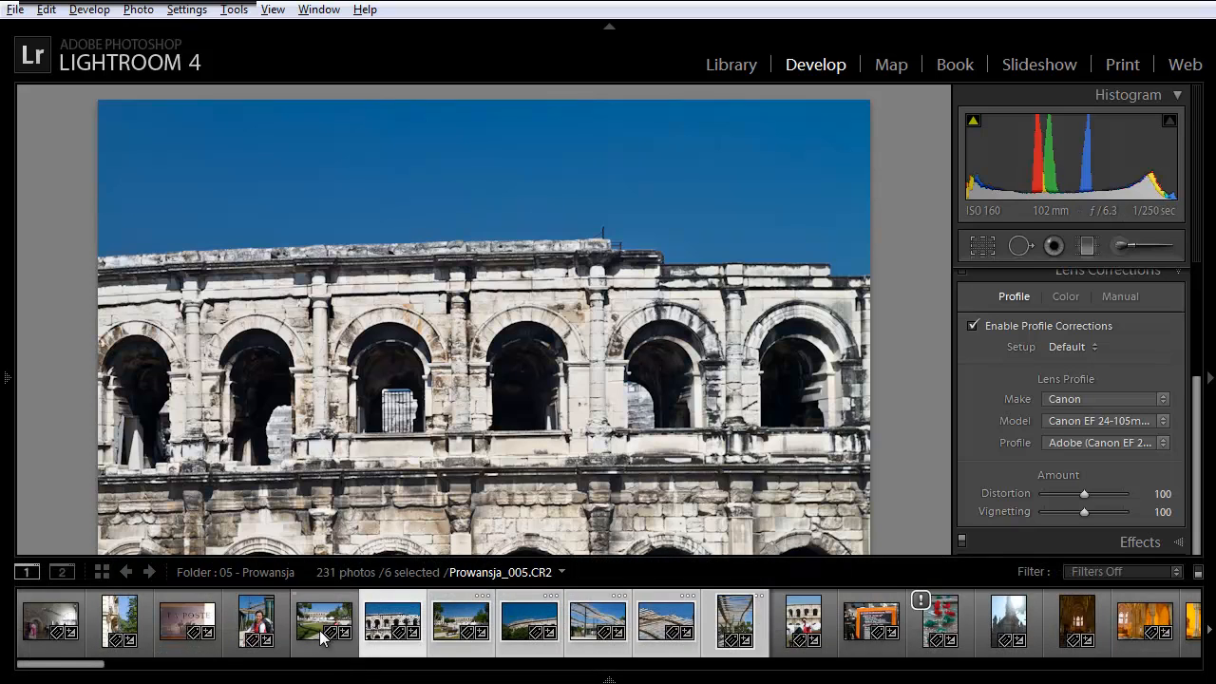
{"action": "left_click", "coordinate": [858, 639]}
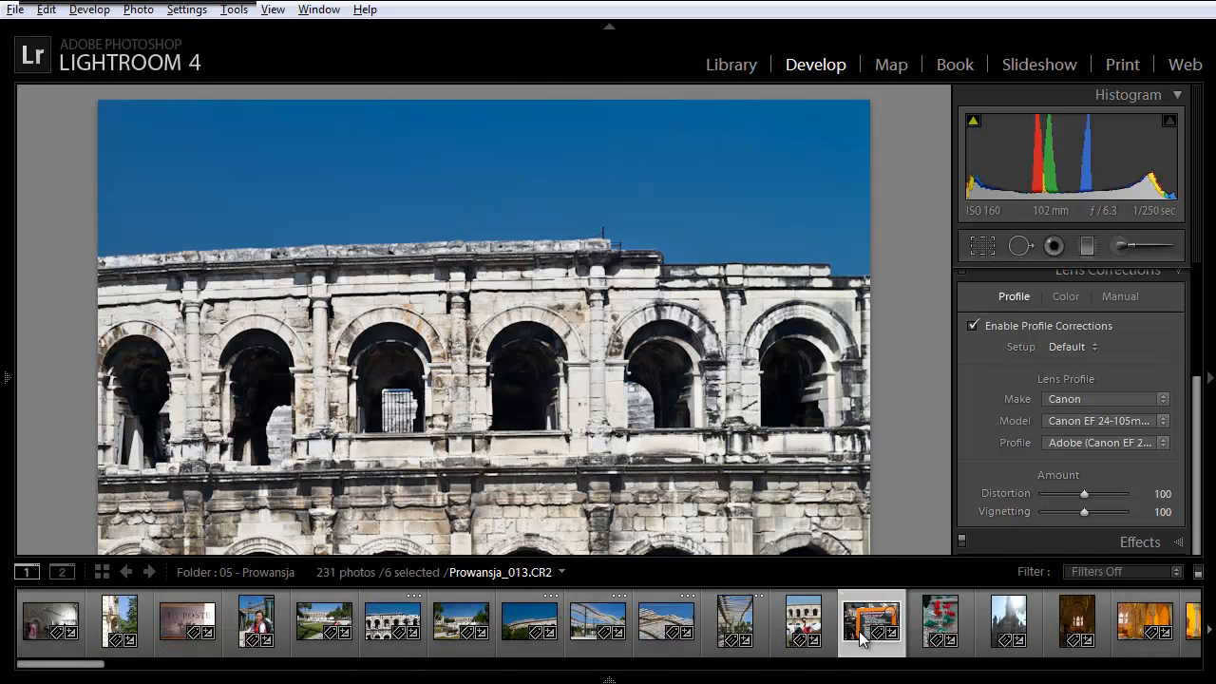
{"action": "left_click", "coordinate": [726, 629]}
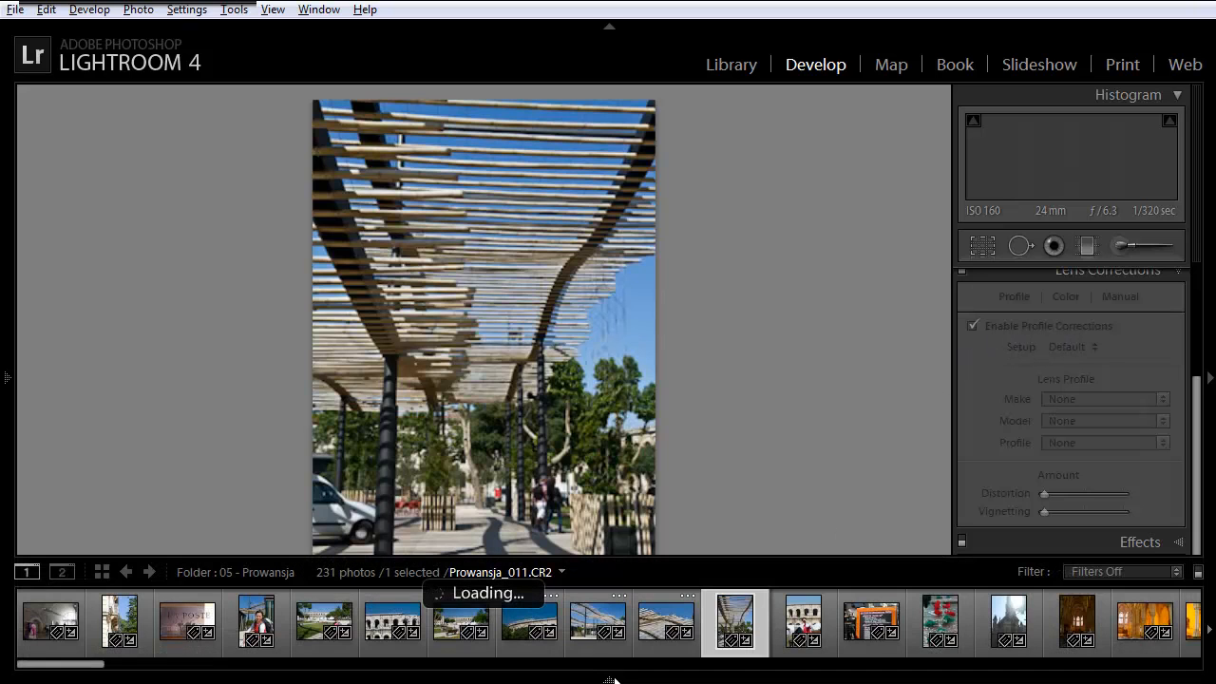
{"action": "left_click", "coordinate": [651, 622]}
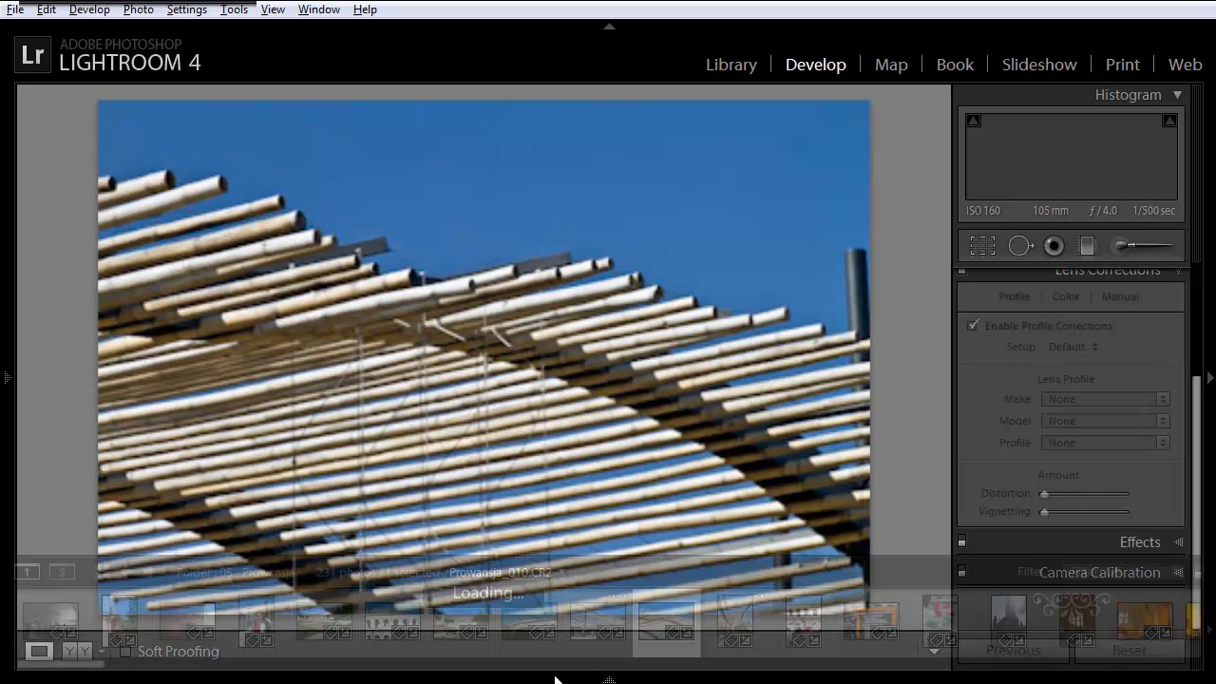
{"action": "left_click", "coordinate": [582, 625]}
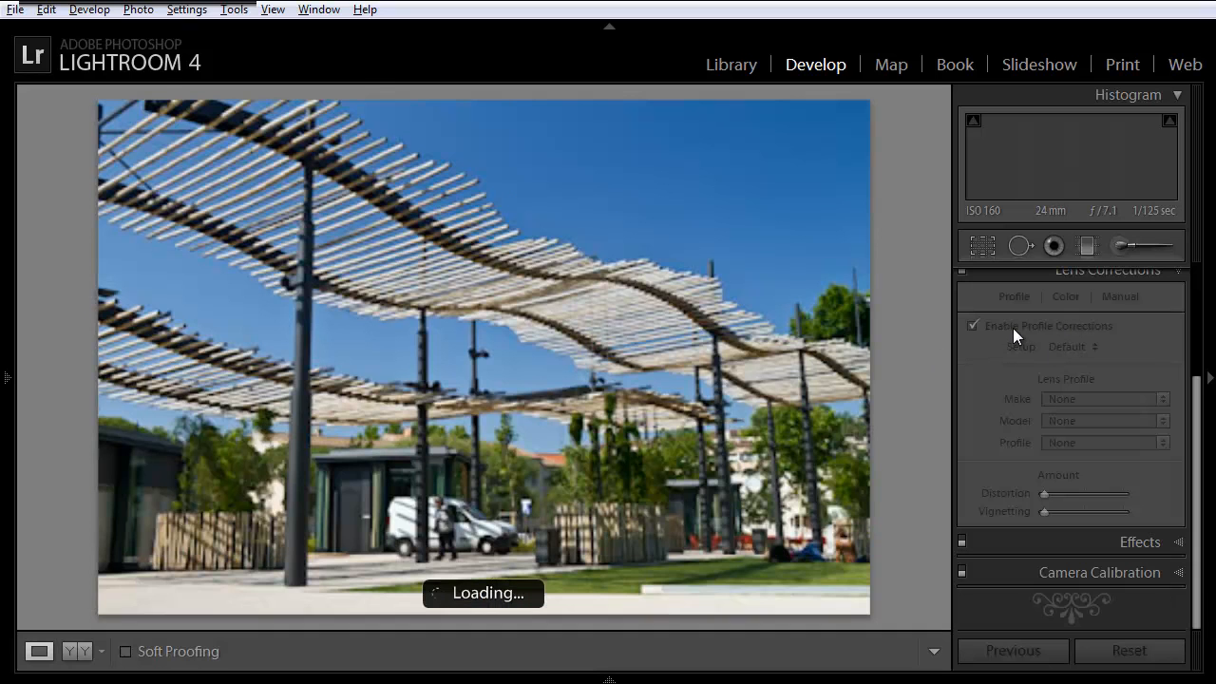